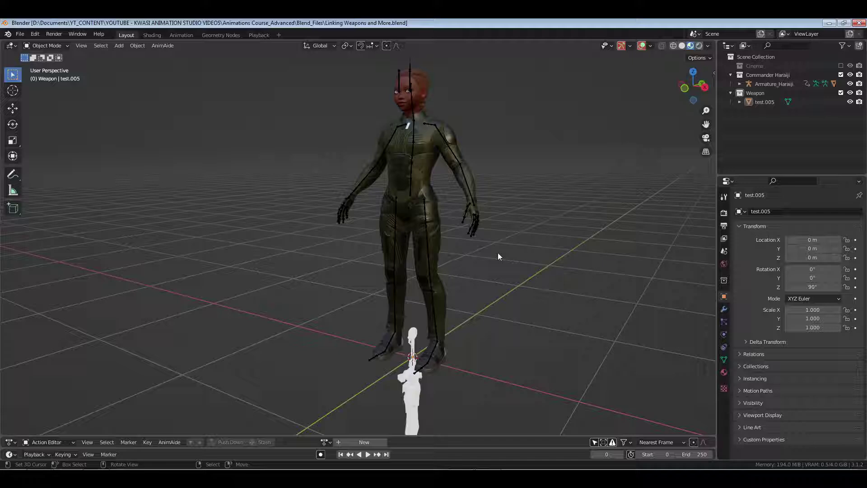
# Check the sword object at the character's feet, clear the selection and save the file
pyautogui.click(763, 102)
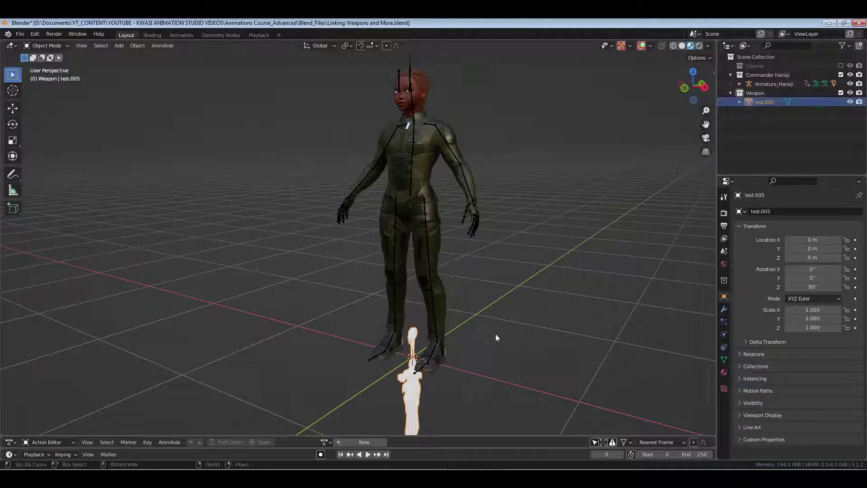
pyautogui.moveTo(530, 319); pyautogui.dragTo(484, 314, button='middle')
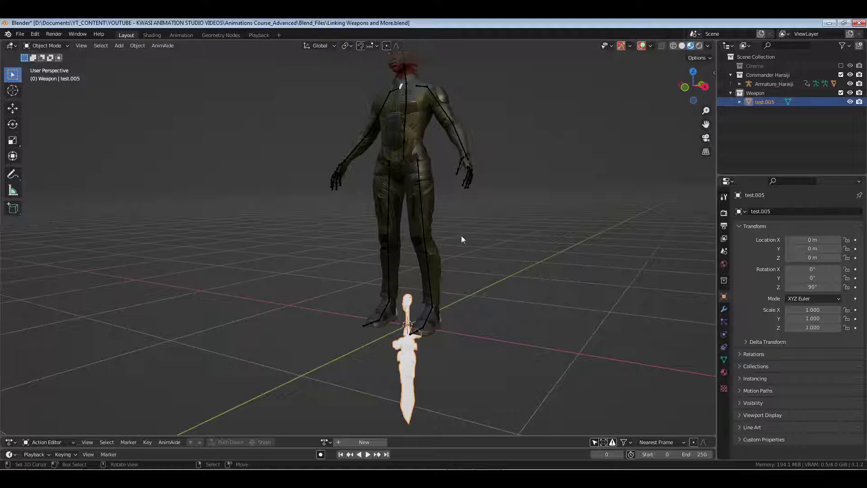
pyautogui.click(504, 234)
pyautogui.hotkey('ctrl', 's')
pyautogui.keyDown('shift'); pyautogui.moveTo(505, 234); pyautogui.dragTo(517, 256, button='middle'); pyautogui.keyUp('shift')
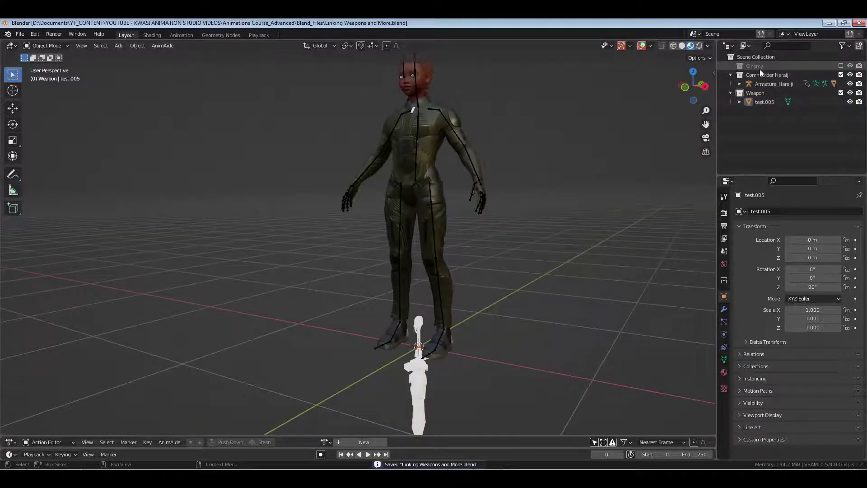
# Add a plain axes empty to the Weapon collection and scale it down to about 0.082
pyautogui.click(764, 93)
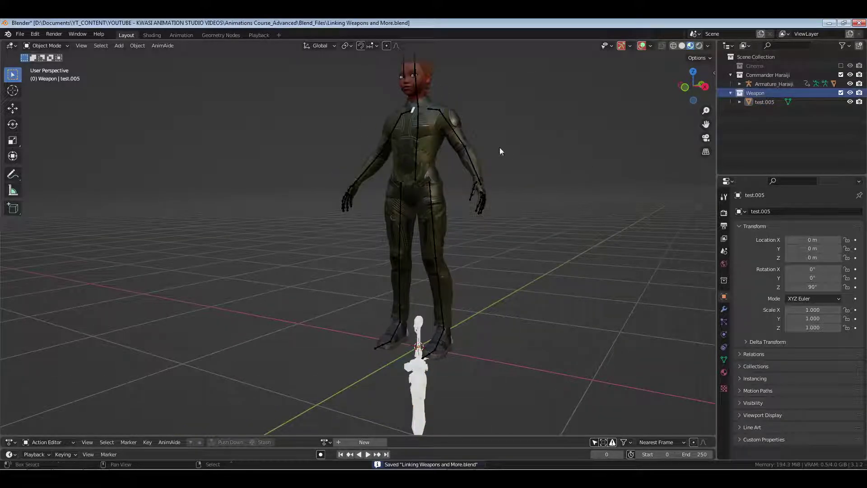
pyautogui.hotkey('shift', 'a')
pyautogui.moveTo(490, 235)
pyautogui.click(556, 236)
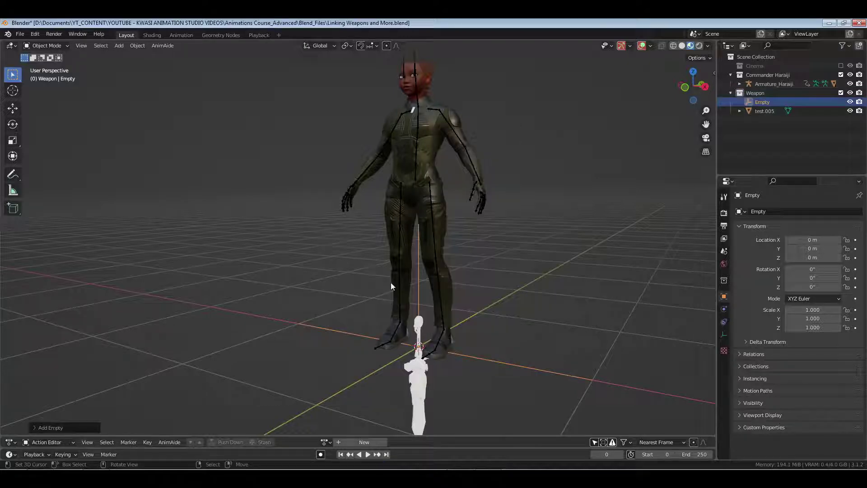
pyautogui.press('s')
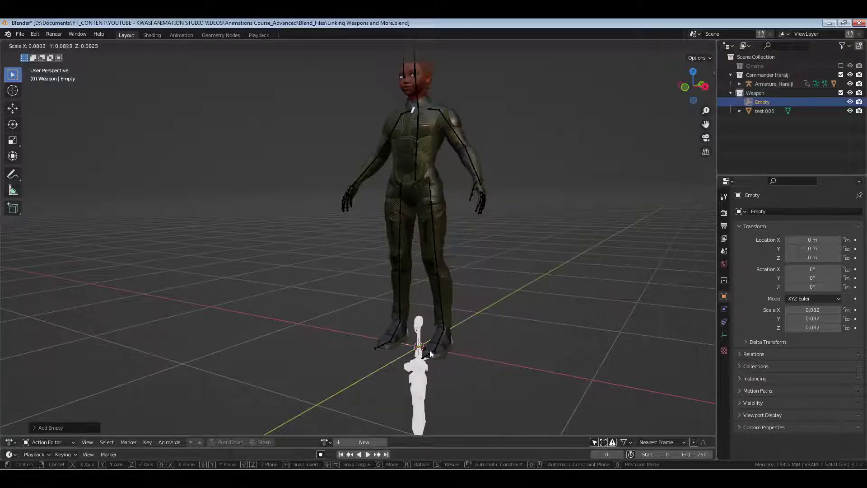
pyautogui.click(429, 354)
# Move the empty to the character's right hand, at about X -0.43 m, Y -0.11 m, Z 0.96 m
pyautogui.press('KP_1')
pyautogui.press('g')
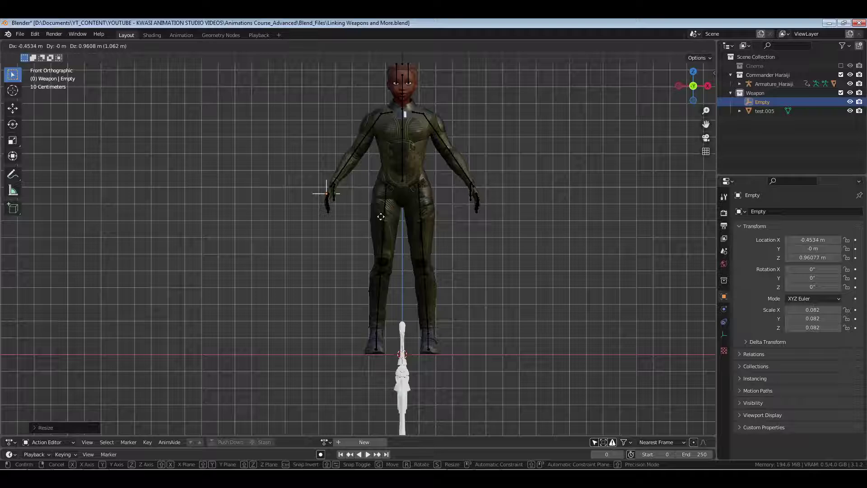
pyautogui.click(384, 217)
pyautogui.press('KP_Decimal')
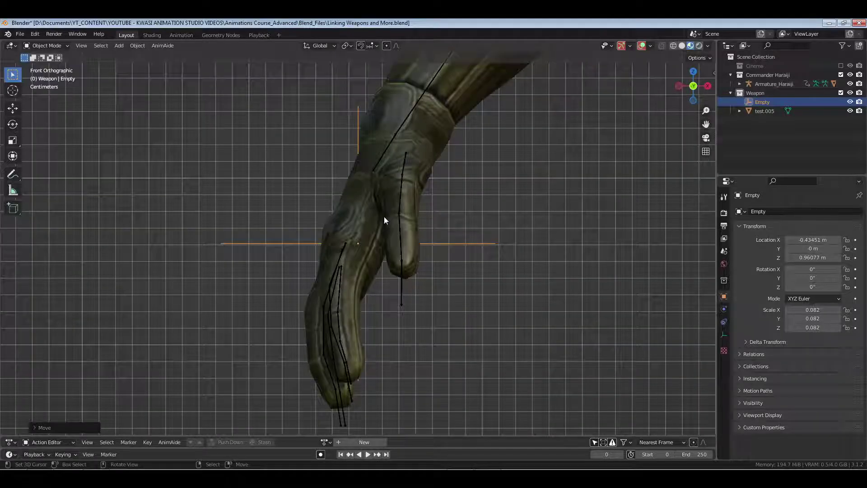
pyautogui.press('ctrl+KP_3')
pyautogui.press('g')
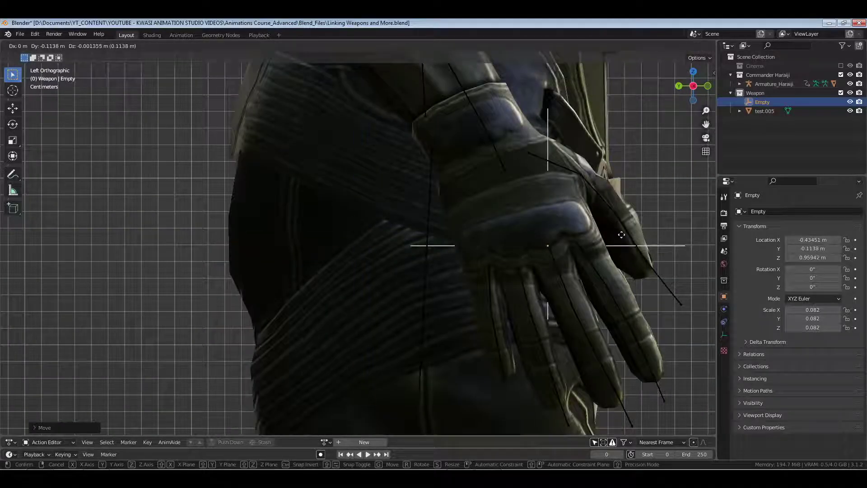
pyautogui.click(621, 231)
# Fine-tune the empty's position in the right palm to about X -0.42 m, Y -0.11 m, Z 0.97 m
pyautogui.press('KP_1')
pyautogui.press('g')
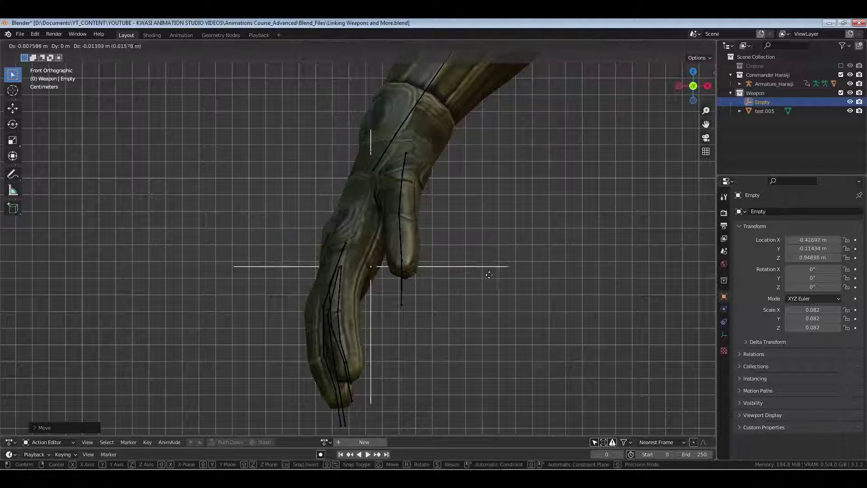
pyautogui.click(503, 264)
pyautogui.moveTo(503, 265); pyautogui.dragTo(468, 267, button='middle')
pyautogui.press('g')
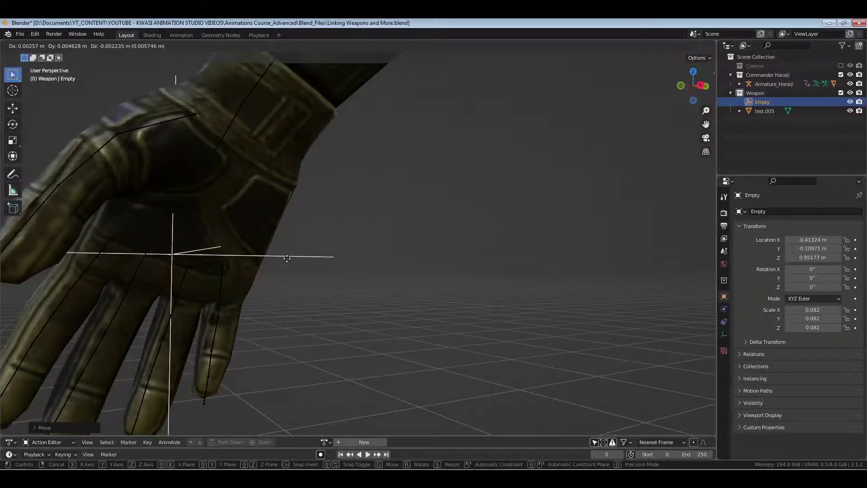
pyautogui.click(296, 231)
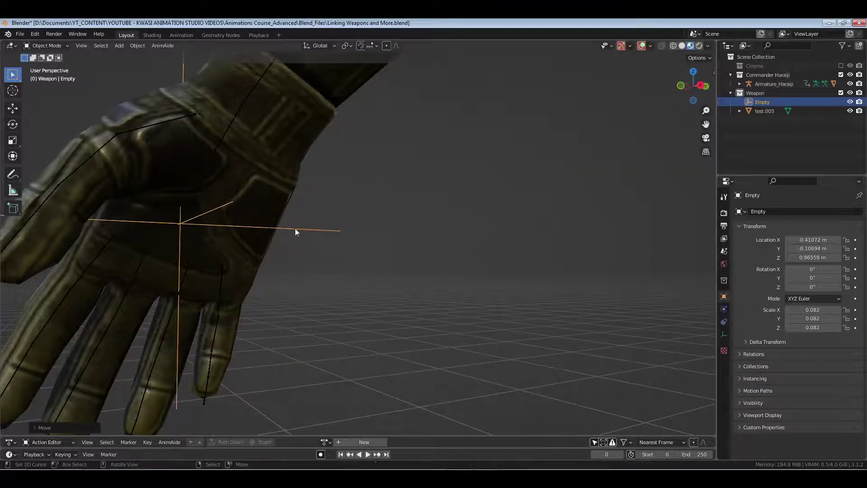
pyautogui.moveTo(296, 232); pyautogui.dragTo(405, 275, button='middle')
pyautogui.scroll(-6, 226, 272)
pyautogui.press('g')
pyautogui.click(401, 274)
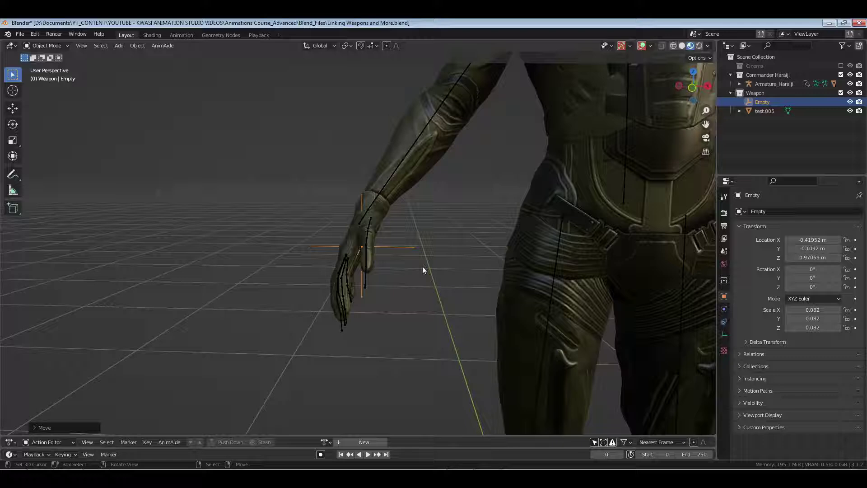
# Rename the empty to weapon_socket
pyautogui.press('F2')
pyautogui.write('EW')
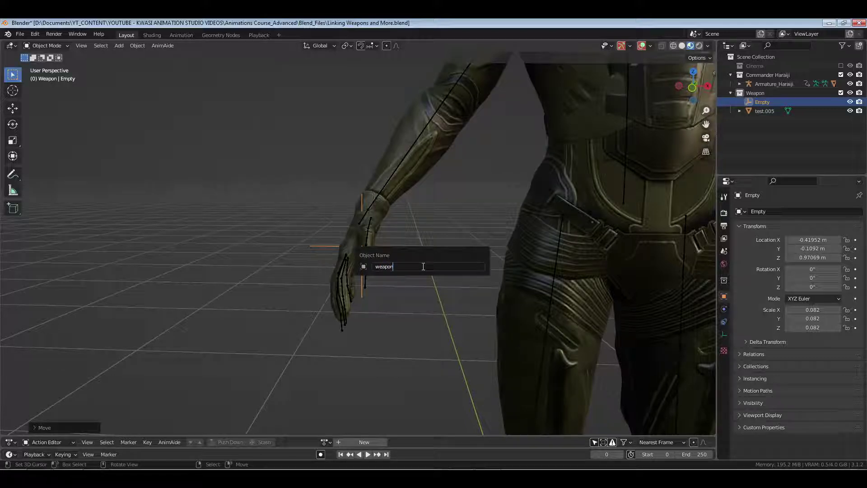
pyautogui.write('apon_socket')
pyautogui.press('Return')
# Add a Child Of constraint to weapon_socket and disable its X, Y and Z scale influence
pyautogui.moveTo(422, 266); pyautogui.dragTo(494, 276, button='middle')
pyautogui.click(724, 321)
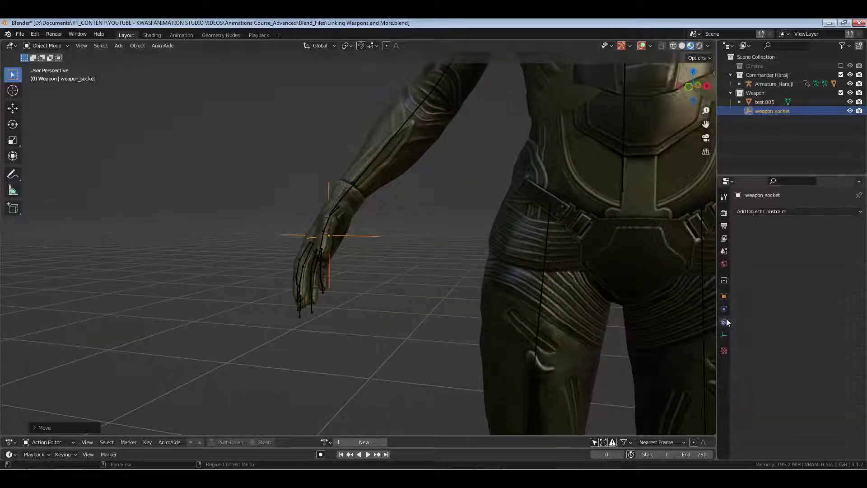
pyautogui.click(839, 209)
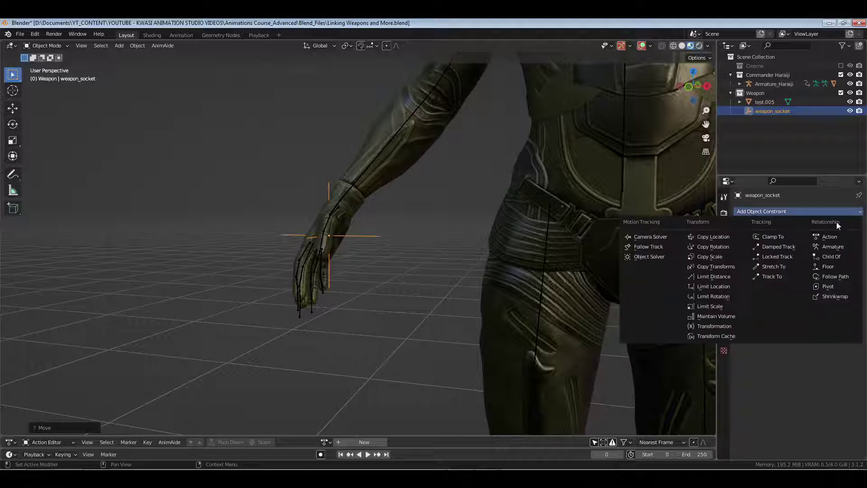
pyautogui.click(816, 261)
pyautogui.moveTo(797, 274); pyautogui.dragTo(848, 275)
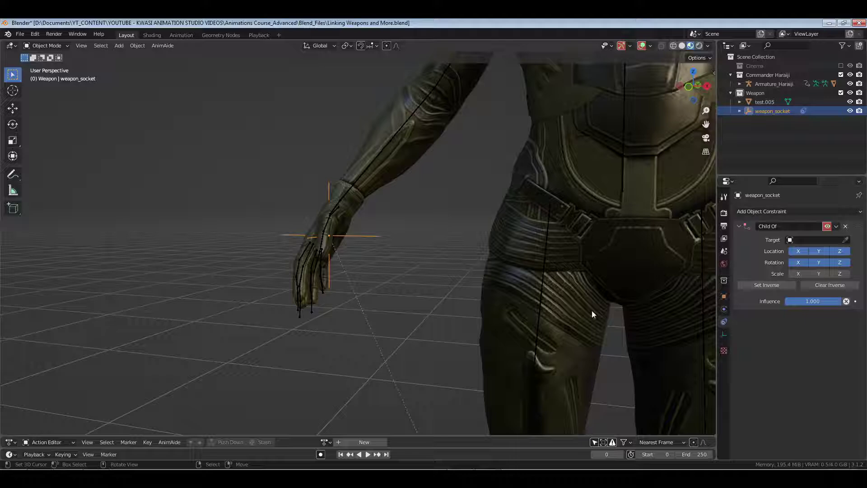
# Apply the scale of the weapon_socket empty
pyautogui.click(724, 297)
pyautogui.hotkey('ctrl', 'a')
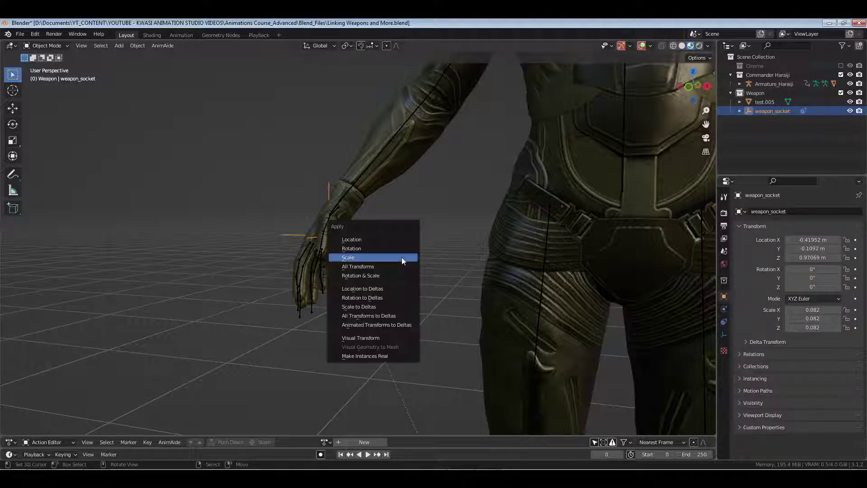
pyautogui.click(402, 256)
# Target the Child Of constraint at the RightHand bone of Armature_Haraiji and set its inverse
pyautogui.click(724, 321)
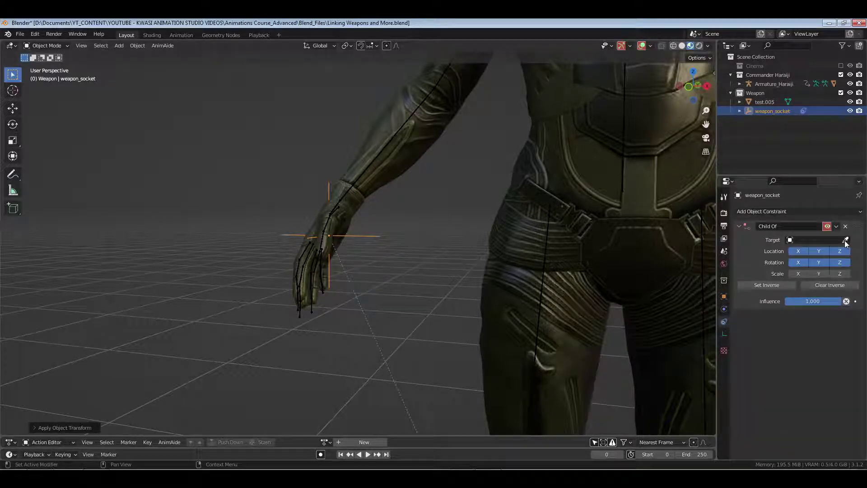
pyautogui.click(846, 240)
pyautogui.click(630, 107)
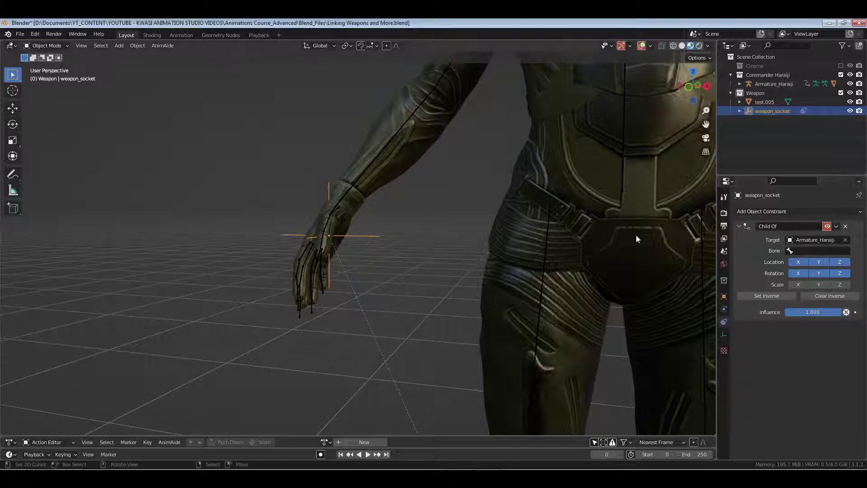
pyautogui.click(814, 250)
pyautogui.write('hand')
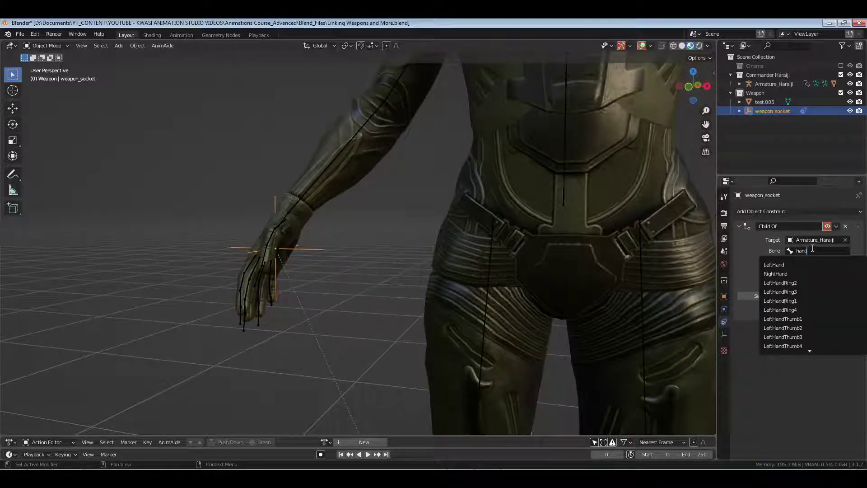
pyautogui.click(803, 274)
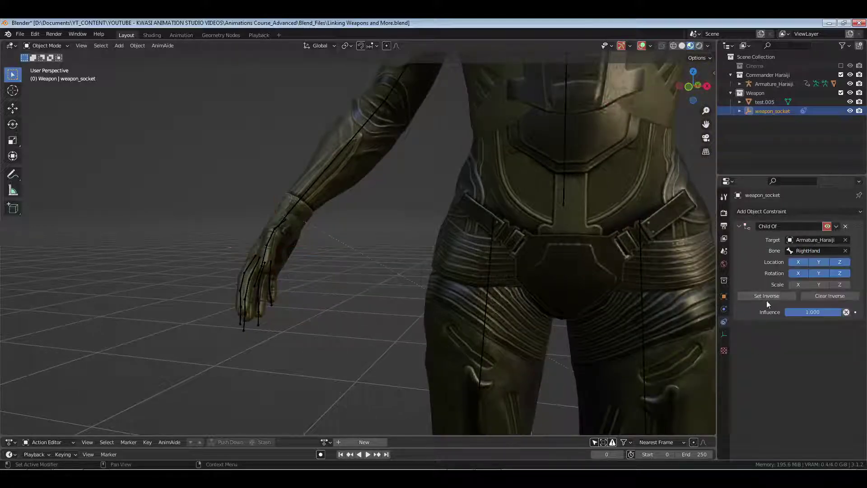
pyautogui.click(770, 297)
# Test the socket attachment by rotating the right upper arm bone in Pose Mode, cancel the rotation and return to Object Mode
pyautogui.moveTo(368, 294); pyautogui.dragTo(403, 290, button='middle')
pyautogui.click(404, 289)
pyautogui.keyDown('shift'); pyautogui.moveTo(548, 313); pyautogui.dragTo(516, 281, button='middle'); pyautogui.keyUp('shift')
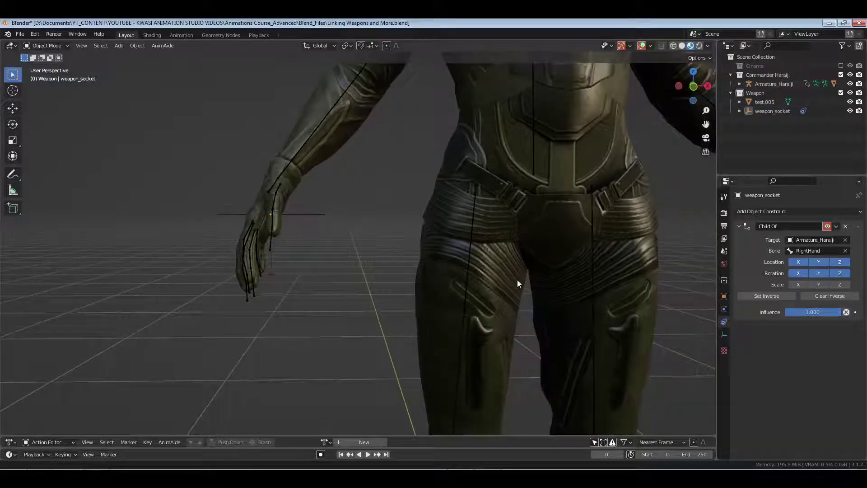
pyautogui.scroll(-5, 497, 271)
pyautogui.click(397, 110)
pyautogui.hotkey('ctrl', 'Tab')
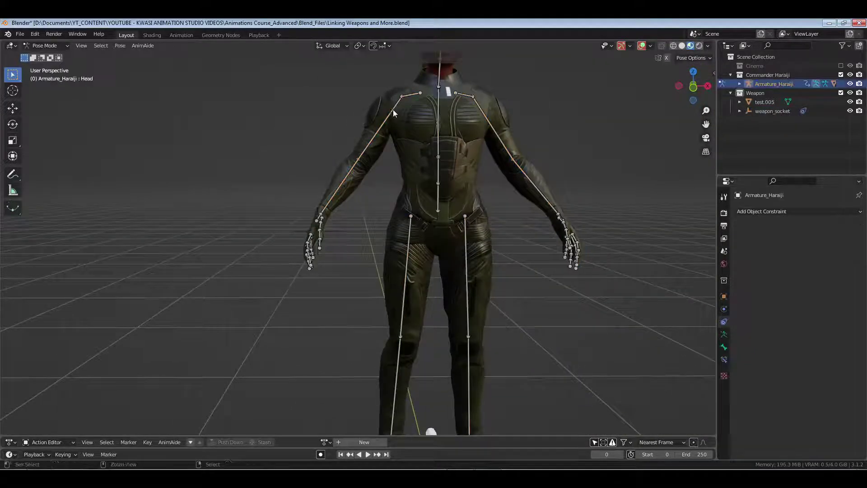
pyautogui.click(394, 113)
pyautogui.press('r')
pyautogui.press('r')
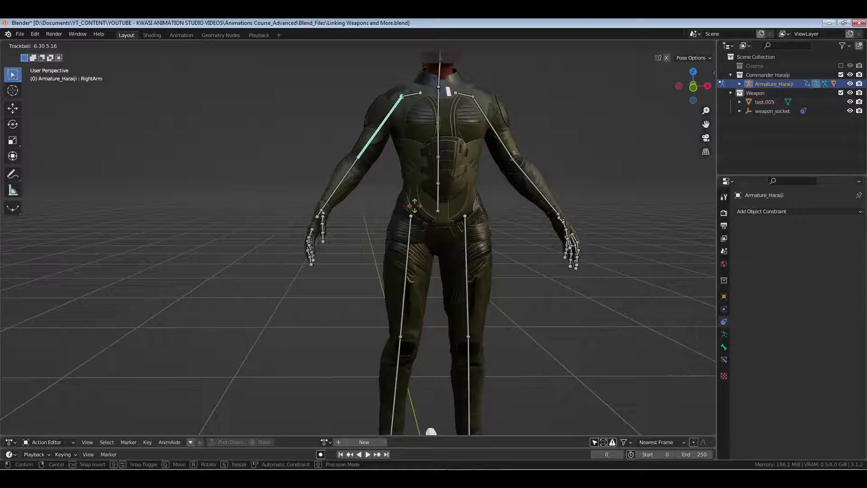
pyautogui.rightClick(423, 199)
pyautogui.moveTo(533, 242); pyautogui.dragTo(552, 257, button='middle')
pyautogui.keyDown('shift'); pyautogui.moveTo(538, 298); pyautogui.dragTo(580, 252, button='middle'); pyautogui.keyUp('shift')
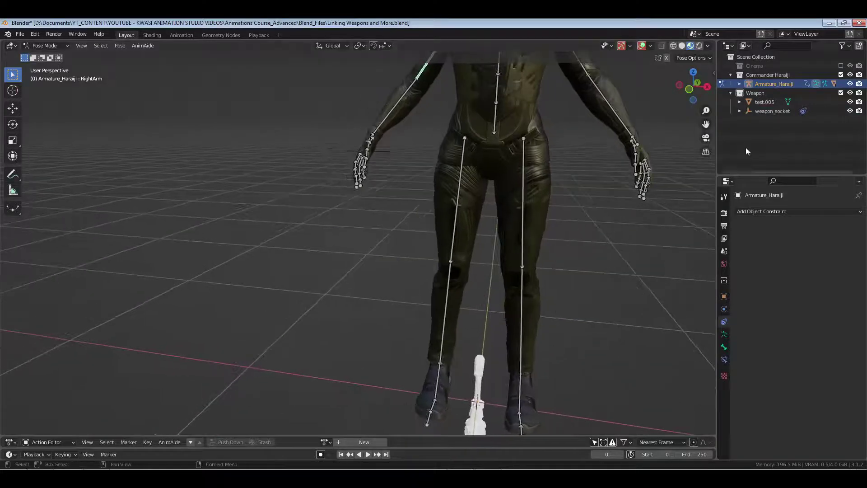
pyautogui.click(768, 111)
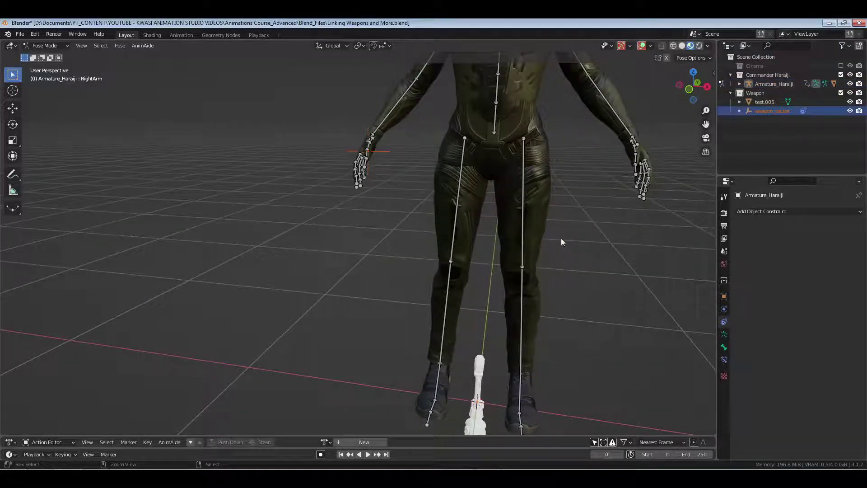
pyautogui.hotkey('ctrl', 'Tab')
# Rename the weapon mesh test.005 to sword
pyautogui.click(765, 102)
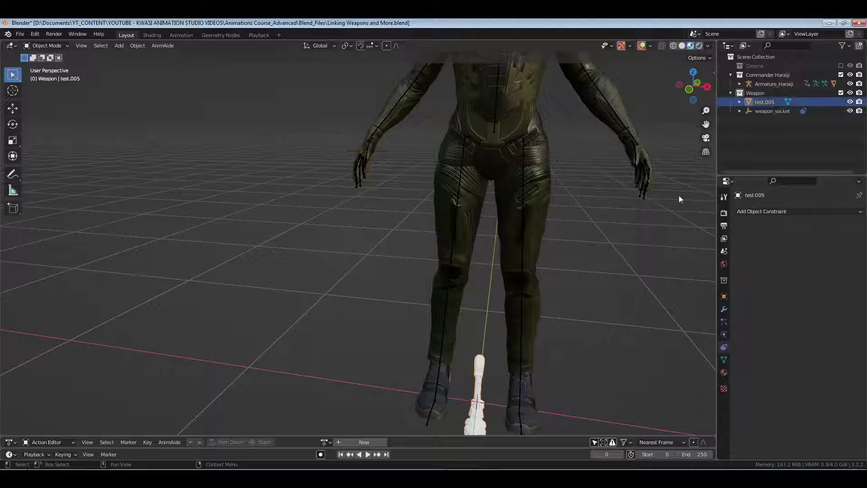
pyautogui.press('F2')
pyautogui.write('s')
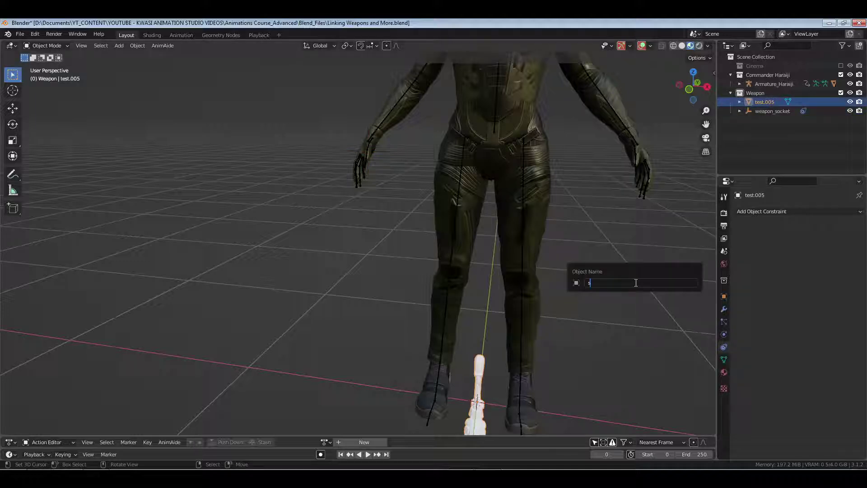
pyautogui.write('word')
pyautogui.press('Return')
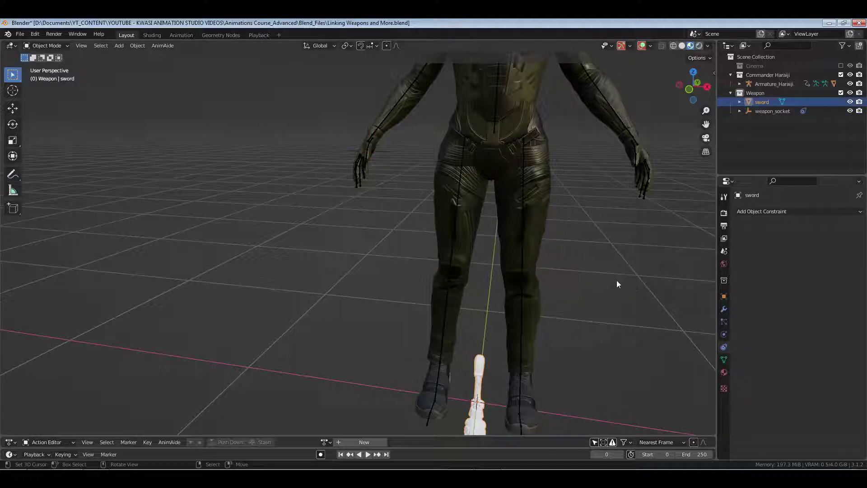
# Snap the 3D cursor to weapon_socket and snap the sword to the cursor
pyautogui.click(770, 112)
pyautogui.hotkey('shift', 's')
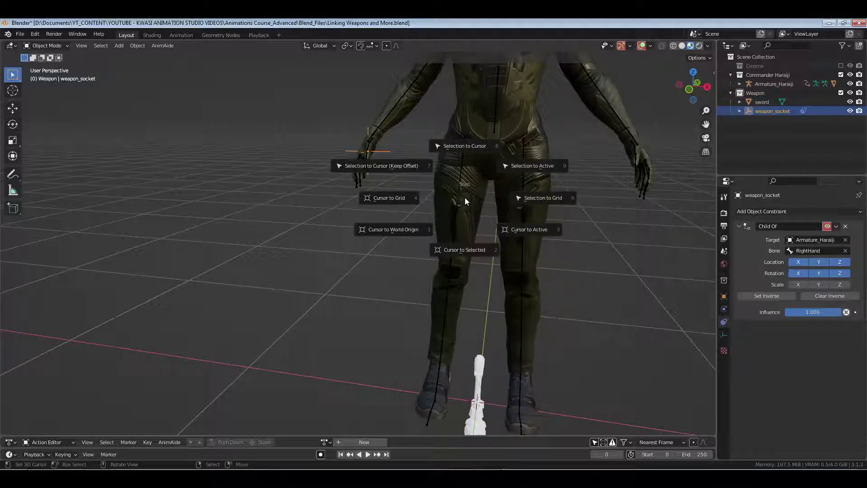
pyautogui.press('2')
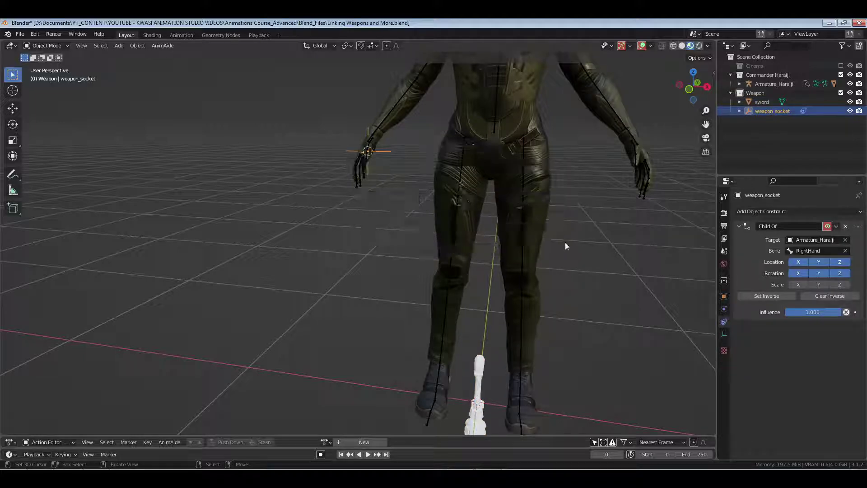
pyautogui.click(473, 384)
pyautogui.hotkey('shift', 's')
pyautogui.press('8')
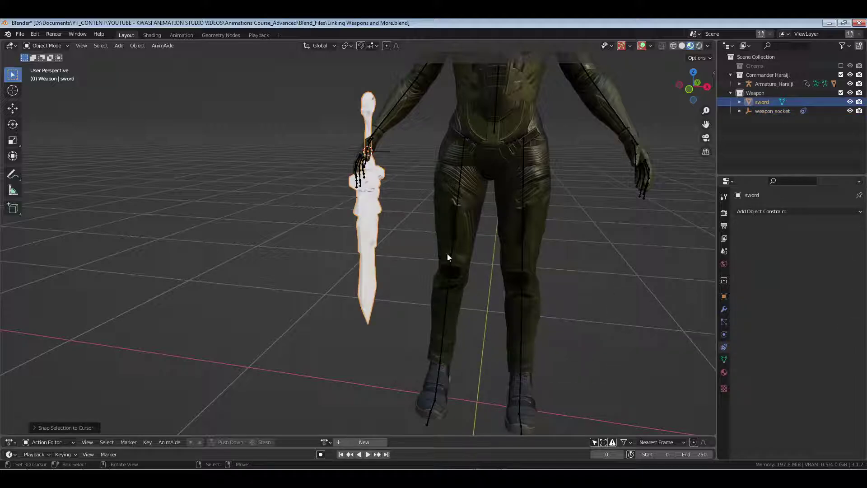
# Set the transform orientation to Local and rotate the sword so its blade points forward from the right hand
pyautogui.click(14, 124)
pyautogui.click(320, 46)
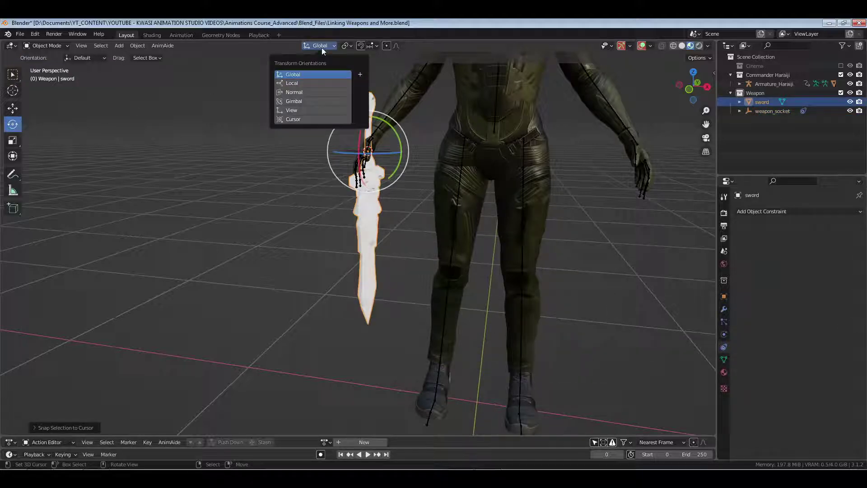
pyautogui.click(314, 83)
pyautogui.moveTo(376, 216); pyautogui.dragTo(481, 217, button='middle')
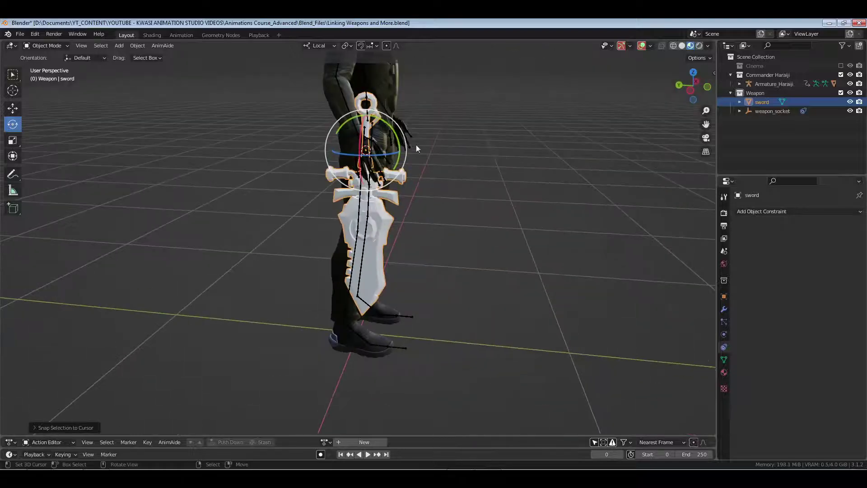
pyautogui.moveTo(392, 128); pyautogui.dragTo(321, 118)
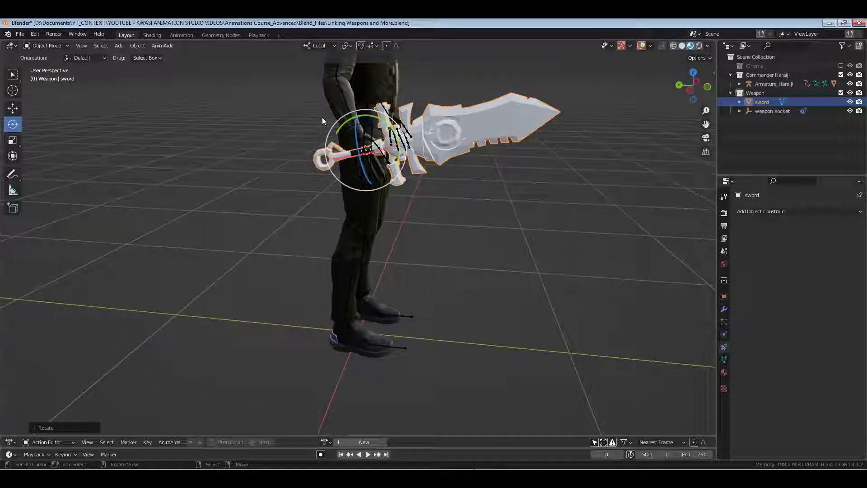
pyautogui.scroll(3, 334, 130)
pyautogui.scroll(2, 271, 267)
pyautogui.moveTo(271, 268); pyautogui.dragTo(358, 278, button='middle')
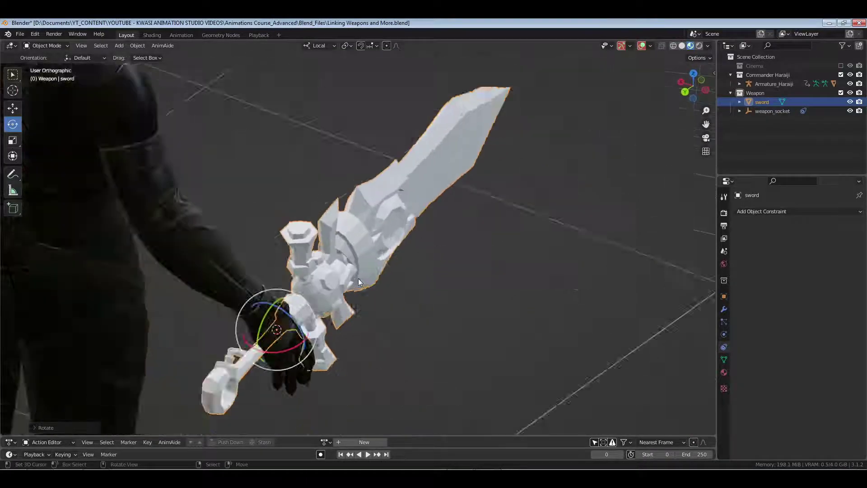
# Move the sword forward in top view, angle its blade outward and shift the grip toward the palm
pyautogui.press('KP_7')
pyautogui.press('g')
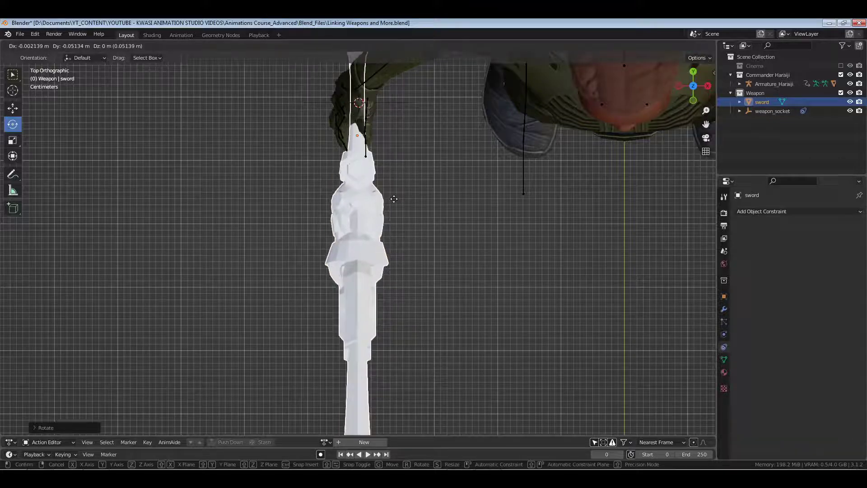
pyautogui.click(393, 182)
pyautogui.moveTo(383, 155); pyautogui.dragTo(425, 234)
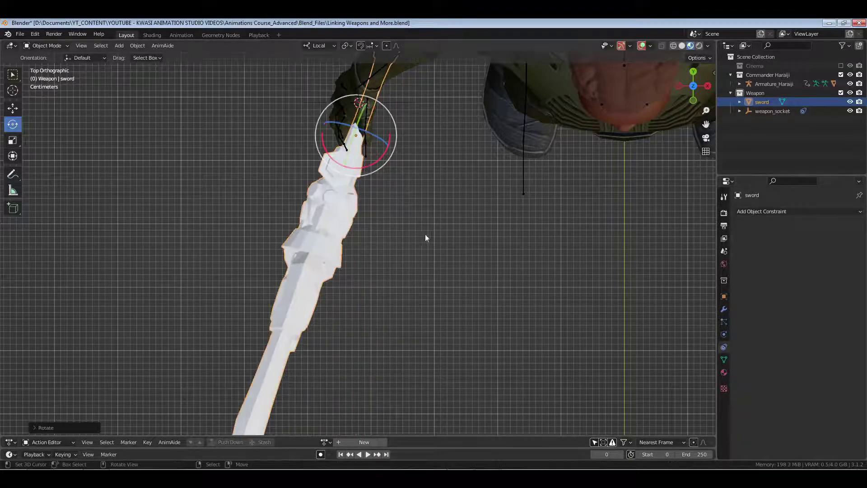
pyautogui.moveTo(424, 234); pyautogui.dragTo(383, 128, button='middle')
pyautogui.press('g')
pyautogui.click(391, 251)
pyautogui.moveTo(523, 291); pyautogui.dragTo(456, 294, button='middle')
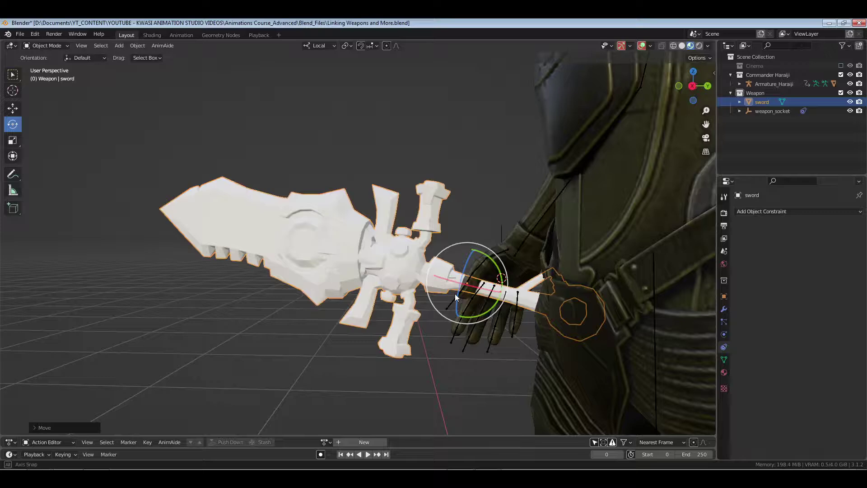
# Fine-tune the sword's tilt with small local rotations and reposition its grip against the right palm
pyautogui.moveTo(486, 312); pyautogui.dragTo(494, 319)
pyautogui.moveTo(494, 320); pyautogui.dragTo(553, 326, button='middle')
pyautogui.moveTo(444, 290); pyautogui.dragTo(448, 289)
pyautogui.moveTo(468, 269); pyautogui.dragTo(452, 273, button='middle')
pyautogui.moveTo(463, 286); pyautogui.dragTo(466, 279)
pyautogui.moveTo(542, 285); pyautogui.dragTo(372, 293, button='middle')
pyautogui.press('g')
pyautogui.click(381, 291)
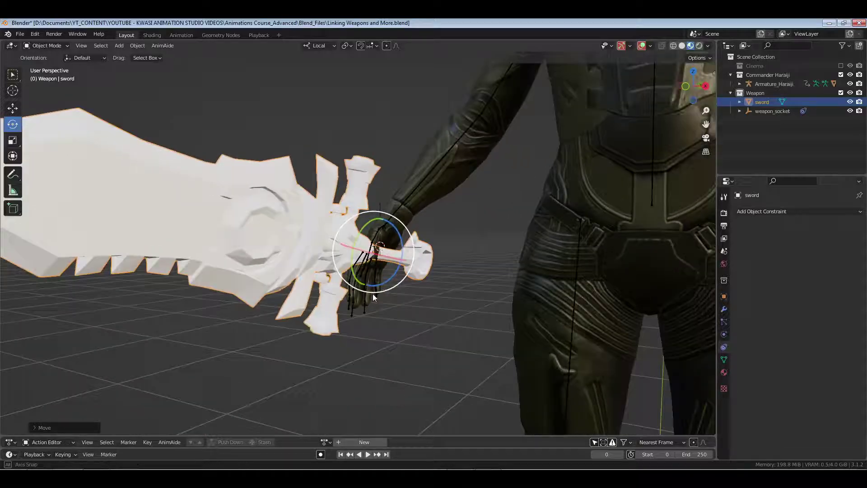
# Adjust the sword's angle with a trackball rotation and nudge its handle into the right hand
pyautogui.press('r')
pyautogui.press('r')
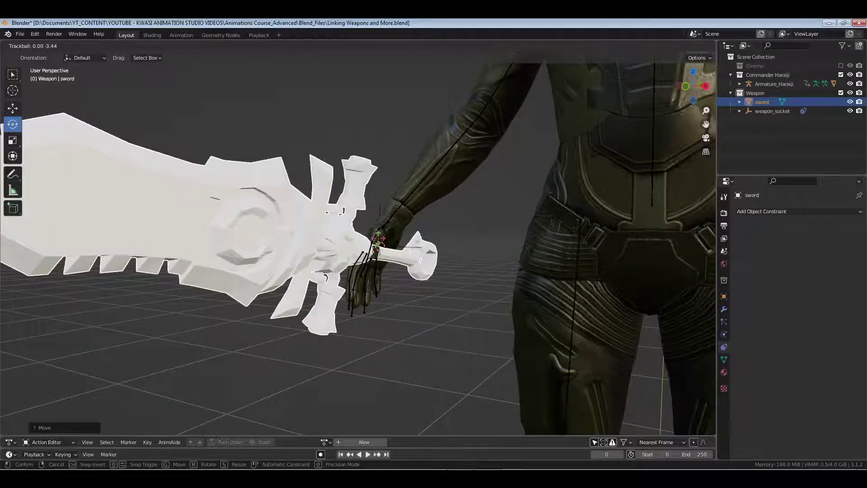
pyautogui.click(379, 238)
pyautogui.moveTo(378, 239); pyautogui.dragTo(519, 271, button='middle')
pyautogui.scroll(1, 378, 265)
pyautogui.press('g')
pyautogui.click(387, 259)
pyautogui.moveTo(334, 271); pyautogui.dragTo(700, 283, button='middle')
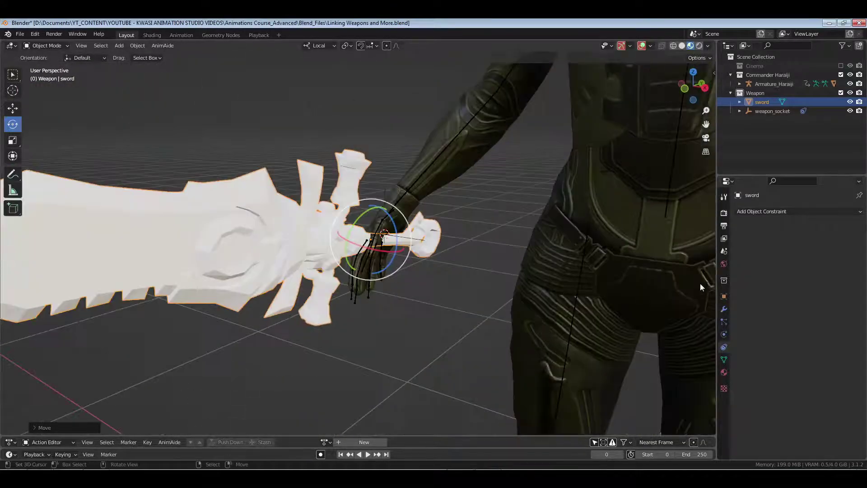
# Apply the sword's object transform and give it a Child Of constraint targeting weapon_socket
pyautogui.hotkey('ctrl', 'a')
pyautogui.click(486, 261)
pyautogui.click(794, 213)
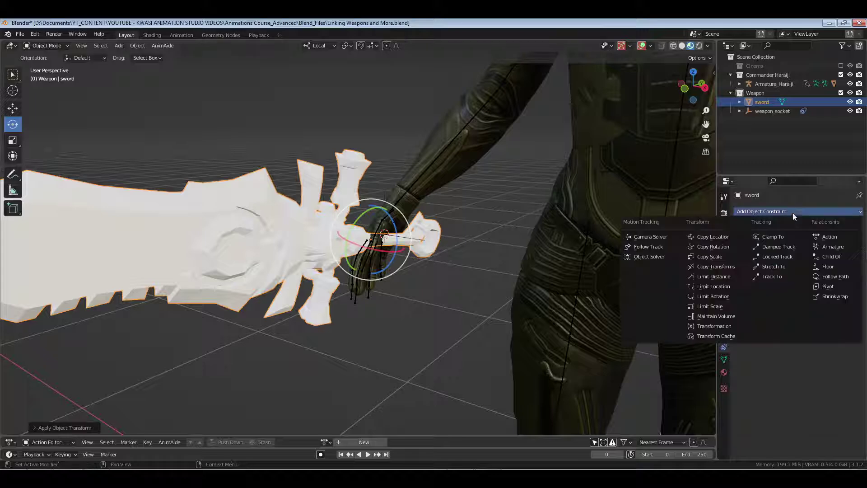
pyautogui.click(831, 256)
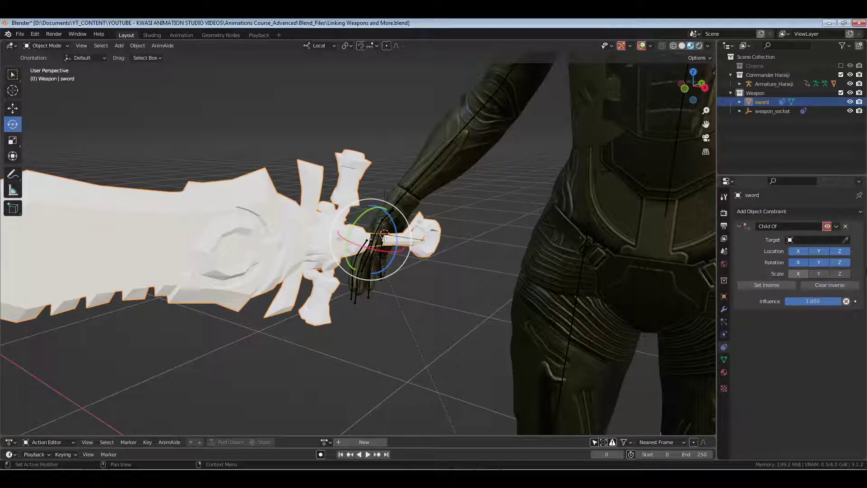
pyautogui.click(840, 240)
pyautogui.click(804, 158)
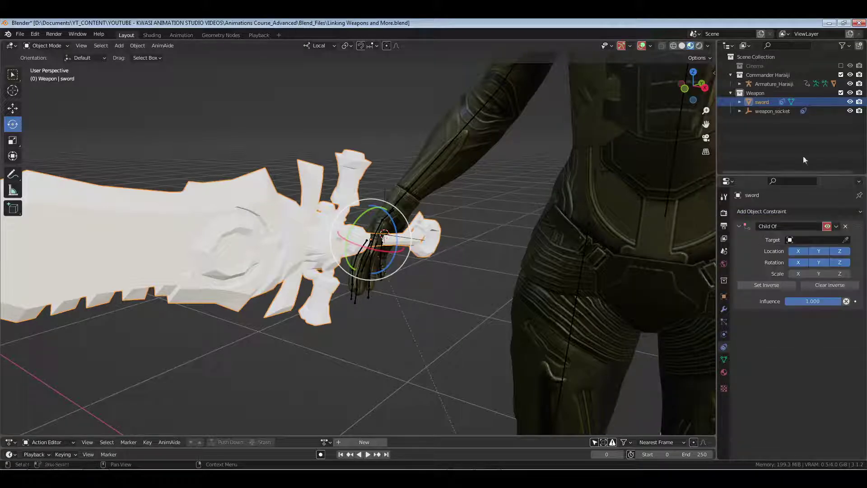
pyautogui.click(846, 240)
pyautogui.click(778, 111)
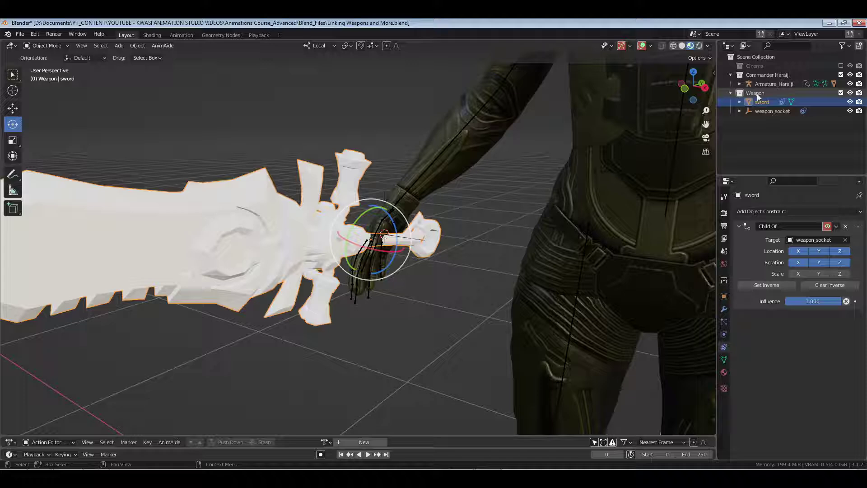
# Test the sword attachment by trackball-rotating the RightArm bone in Pose Mode, cancel the rotation and return to Object Mode
pyautogui.click(486, 102)
pyautogui.hotkey('ctrl', 'Tab')
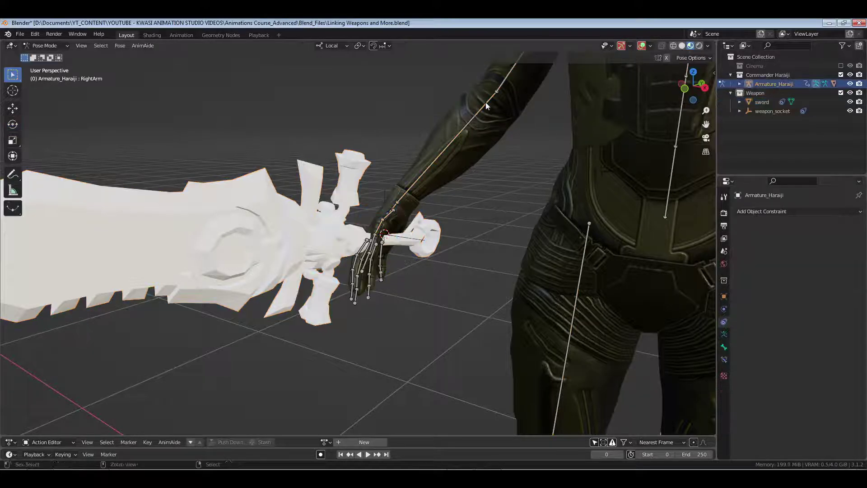
pyautogui.moveTo(506, 77); pyautogui.dragTo(470, 225, button='middle')
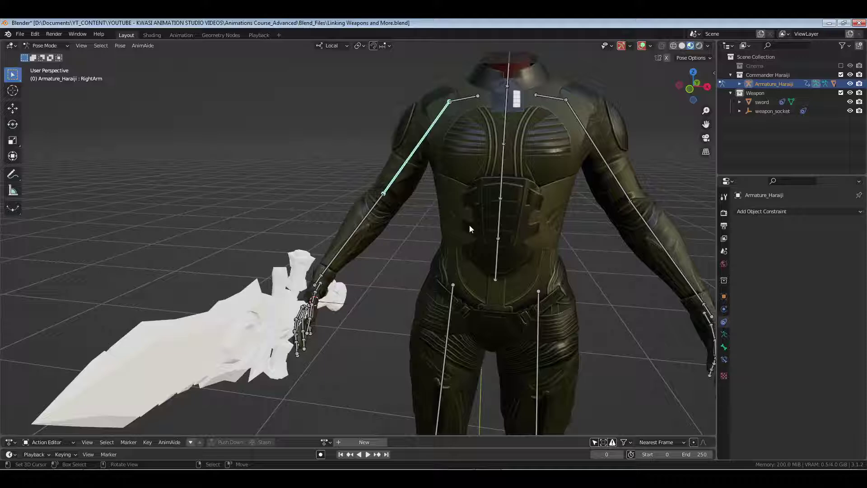
pyautogui.press('r')
pyautogui.press('r')
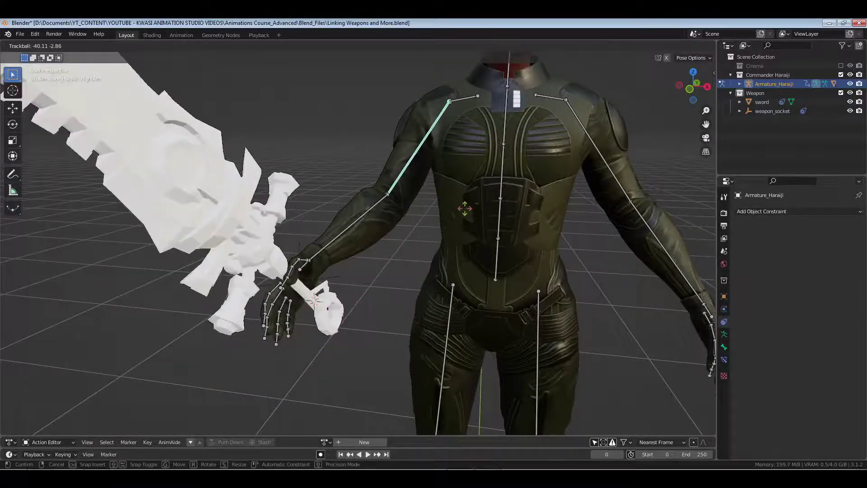
pyautogui.rightClick(477, 196)
pyautogui.click(478, 195)
pyautogui.hotkey('ctrl', 'Tab')
# Assign the Lorana_Walk action to Armature_Haraiji
pyautogui.scroll(-2, 478, 194)
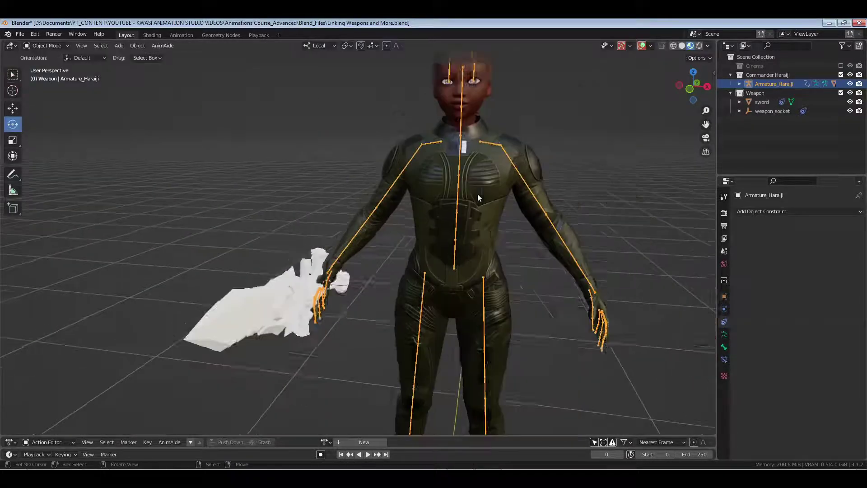
pyautogui.keyDown('shift'); pyautogui.moveTo(519, 259); pyautogui.dragTo(470, 230, button='middle'); pyautogui.keyUp('shift')
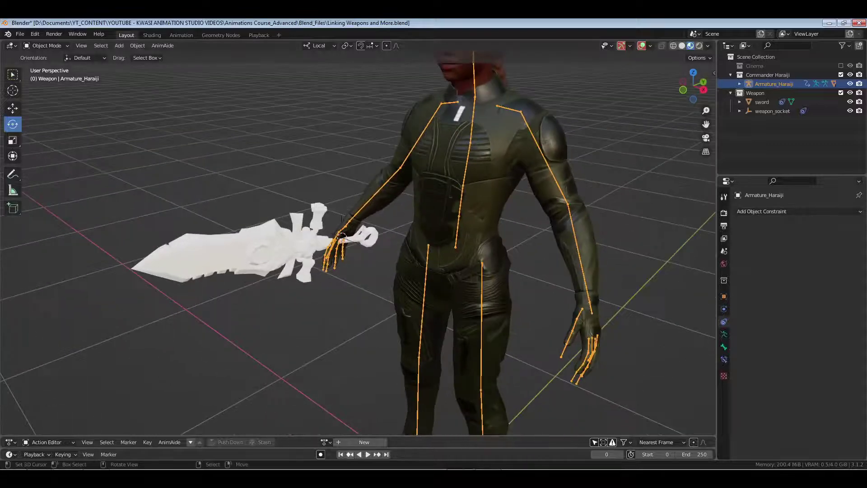
pyautogui.click(326, 442)
pyautogui.click(355, 351)
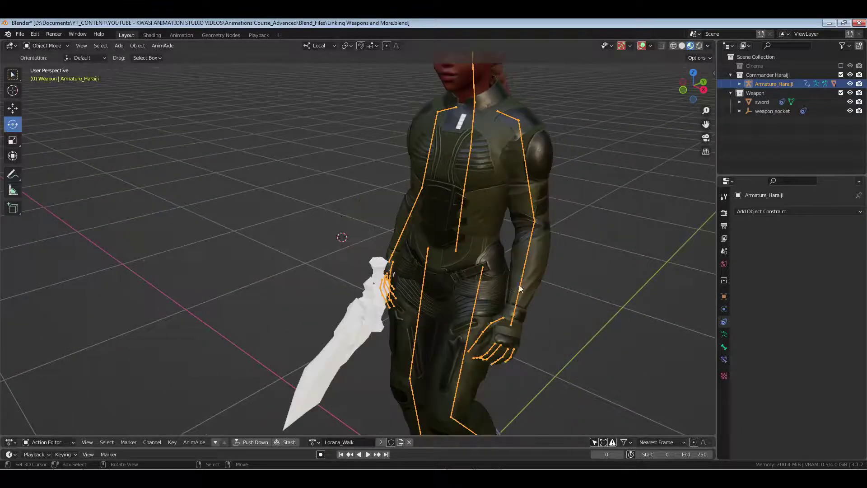
# Examine the sword's grip in the walk pose and play the walk animation to check how the sword follows the hand
pyautogui.scroll(-3, 420, 326)
pyautogui.moveTo(422, 325); pyautogui.dragTo(490, 300, button='middle')
pyautogui.scroll(2, 435, 308)
pyautogui.scroll(3, 435, 309)
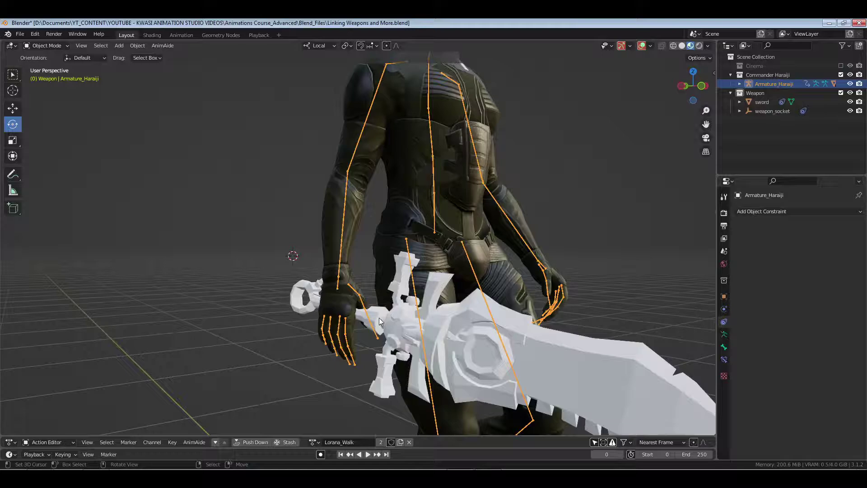
pyautogui.moveTo(381, 319); pyautogui.dragTo(422, 303, button='middle')
pyautogui.scroll(-5, 436, 299)
pyautogui.press('space')
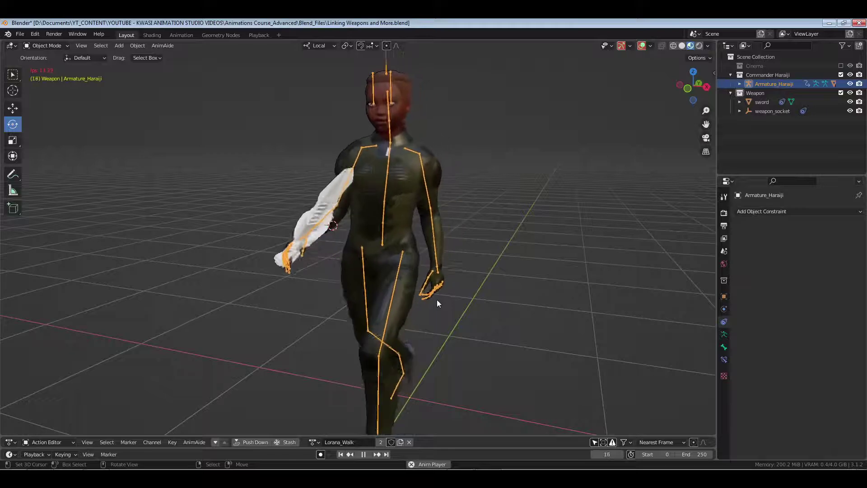
pyautogui.press('space')
pyautogui.moveTo(437, 299); pyautogui.dragTo(373, 332, button='middle')
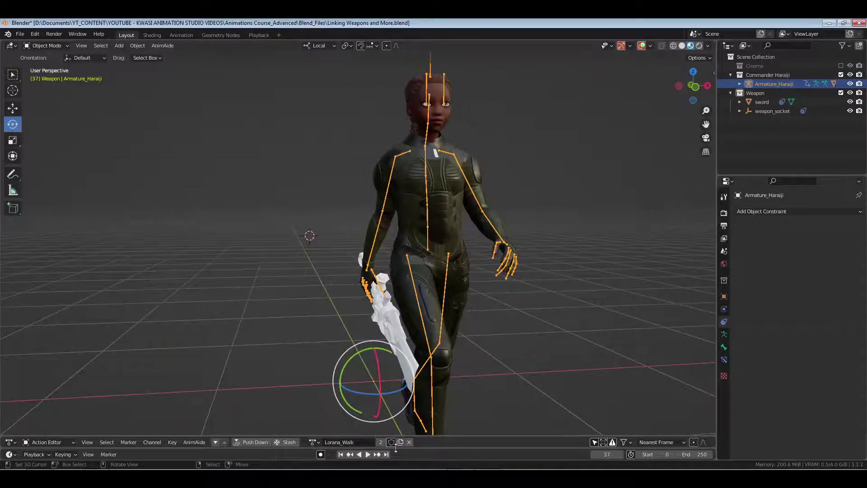
# Go to frame 8 of the walk animation and snap the 3D cursor to the world origin
pyautogui.moveTo(607, 454); pyautogui.dragTo(558, 454)
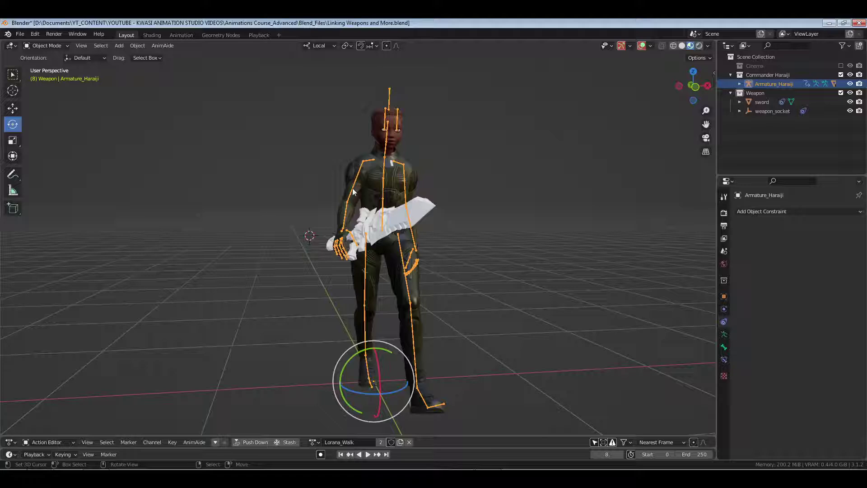
pyautogui.hotkey('shift', 's')
pyautogui.press('1')
pyautogui.moveTo(350, 190); pyautogui.dragTo(354, 248, button='middle')
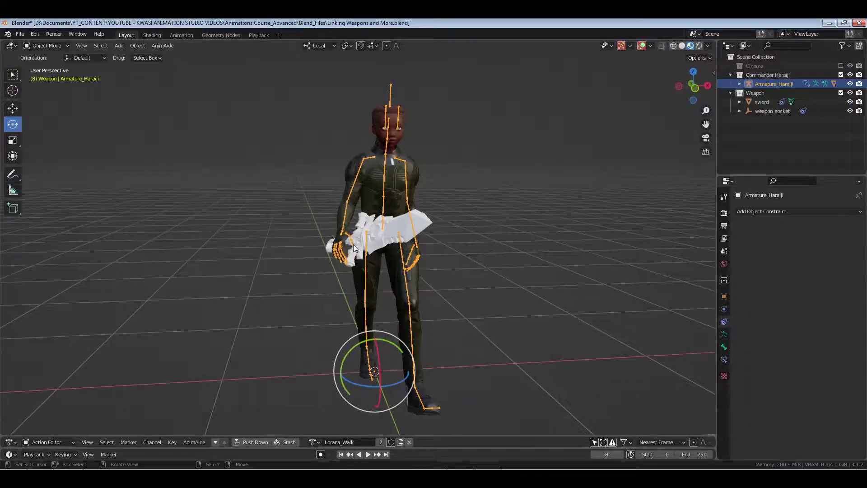
# Put the armature in Pose Mode and open the Animation workspace with the RightHand bone and its keyframes framed
pyautogui.hotkey('ctrl', 'Tab')
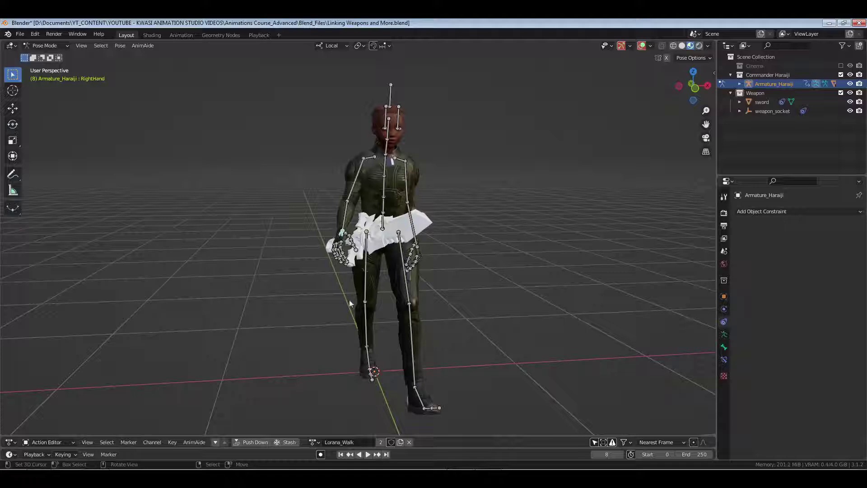
pyautogui.click(182, 35)
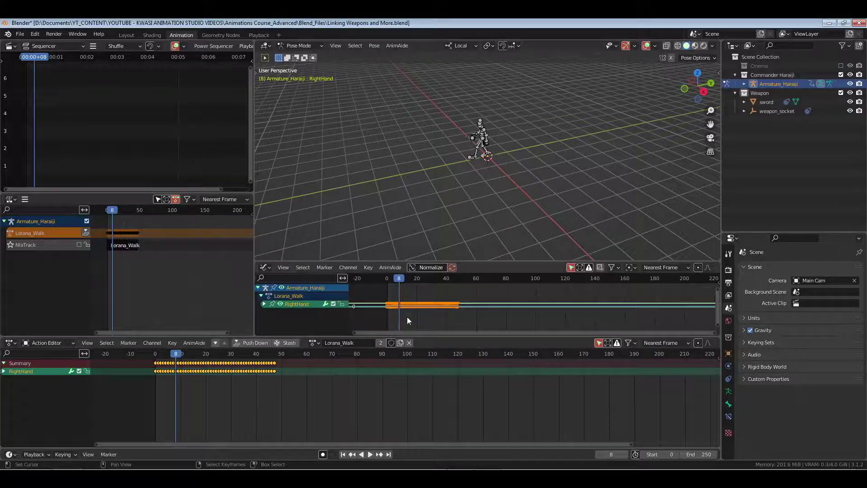
pyautogui.press('Home')
pyautogui.press('n')
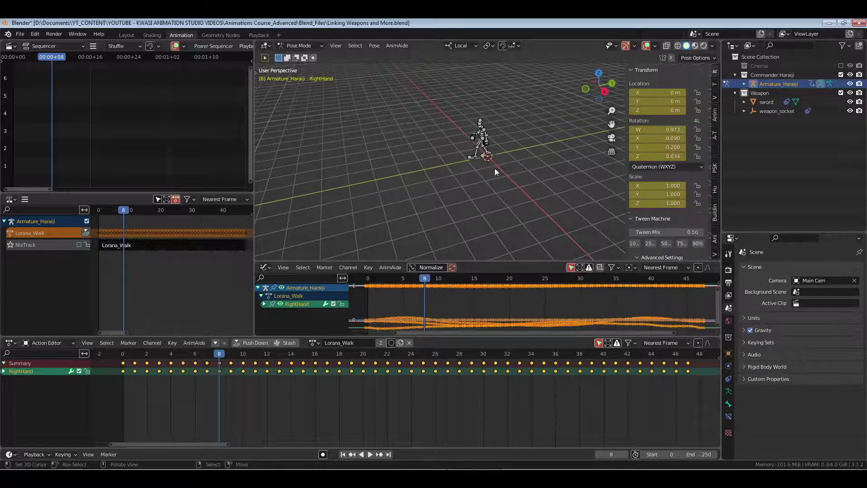
pyautogui.press('KP_Decimal')
# Activate Anim Offset for the RightHand bone's walk animation
pyautogui.click(715, 115)
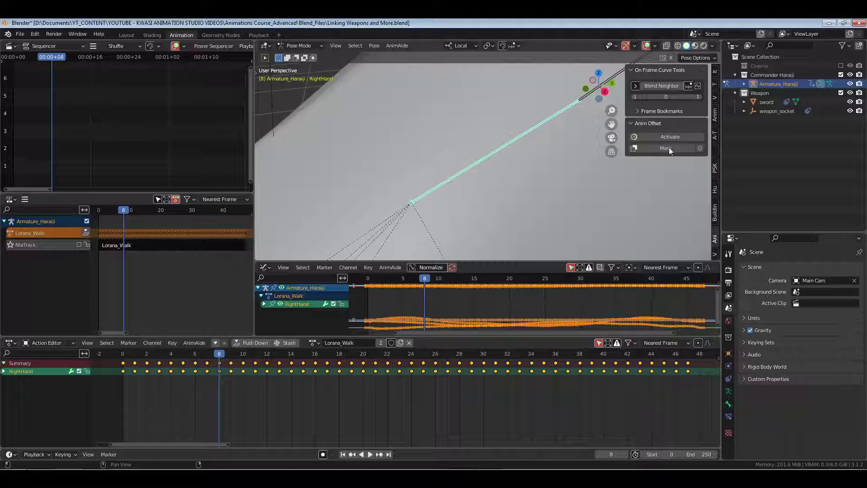
pyautogui.click(660, 71)
pyautogui.click(669, 95)
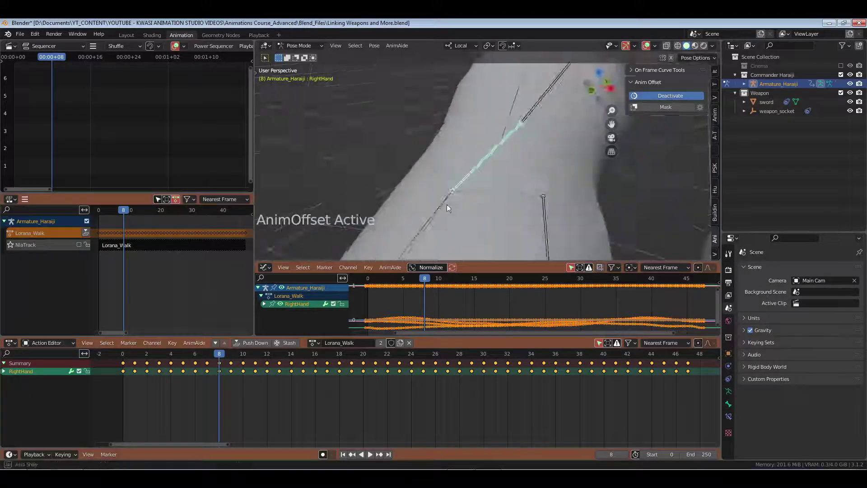
# Rotate the RightHand bone to swing the sword away from the body across the whole walk, and deactivate Anim Offset
pyautogui.moveTo(447, 207); pyautogui.dragTo(286, 125, button='middle')
pyautogui.press('t')
pyautogui.click(267, 124)
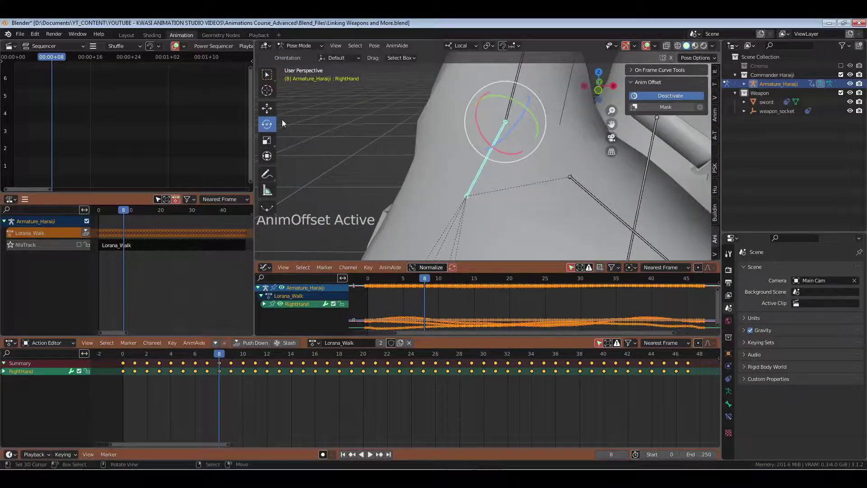
pyautogui.scroll(-7, 516, 128)
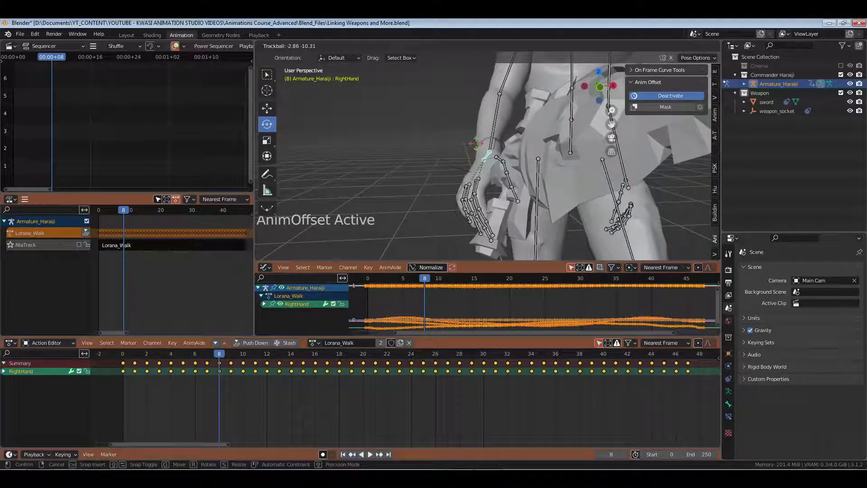
pyautogui.click(481, 134)
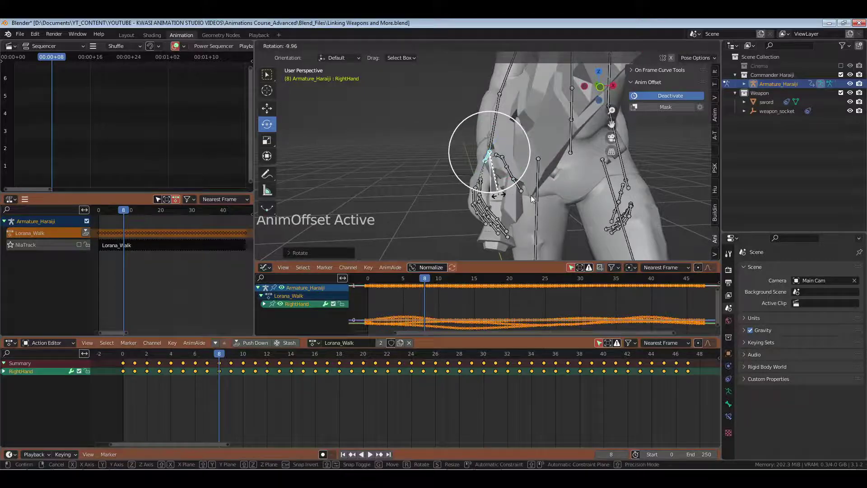
pyautogui.moveTo(530, 195); pyautogui.dragTo(506, 189, button='middle')
pyautogui.moveTo(508, 137); pyautogui.dragTo(532, 171)
pyautogui.moveTo(529, 173); pyautogui.dragTo(683, 102, button='middle')
pyautogui.click(681, 99)
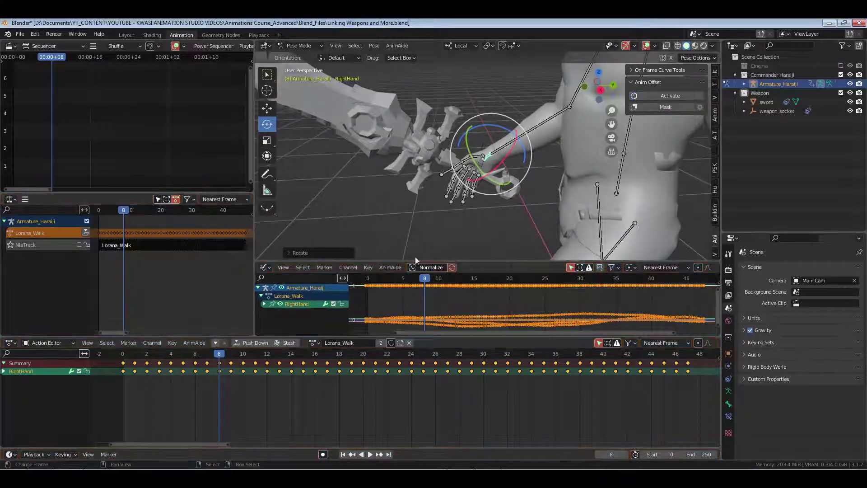
# Play the walk animation to check the offset hand and sword motion
pyautogui.click(94, 275)
pyautogui.scroll(-4, 529, 201)
pyautogui.moveTo(517, 189); pyautogui.dragTo(495, 155, button='middle')
pyautogui.press('space')
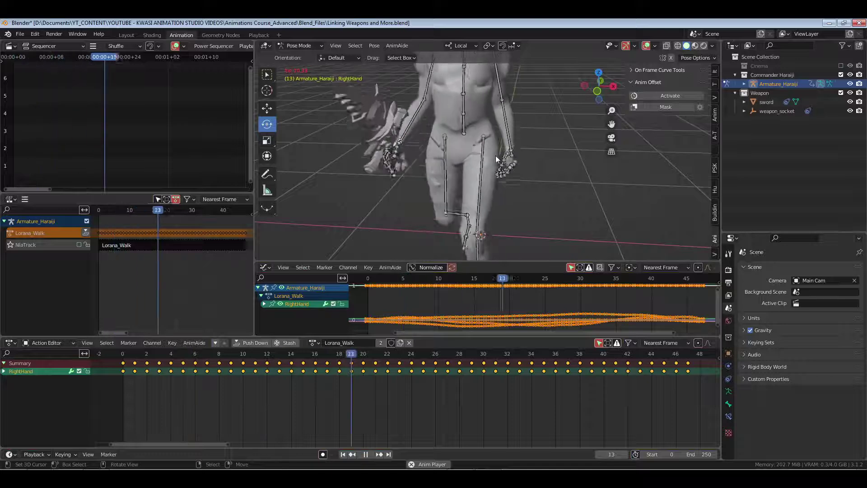
# Review the walk playback with the whole character in view, and stop it at frame 0
pyautogui.scroll(-4, 495, 156)
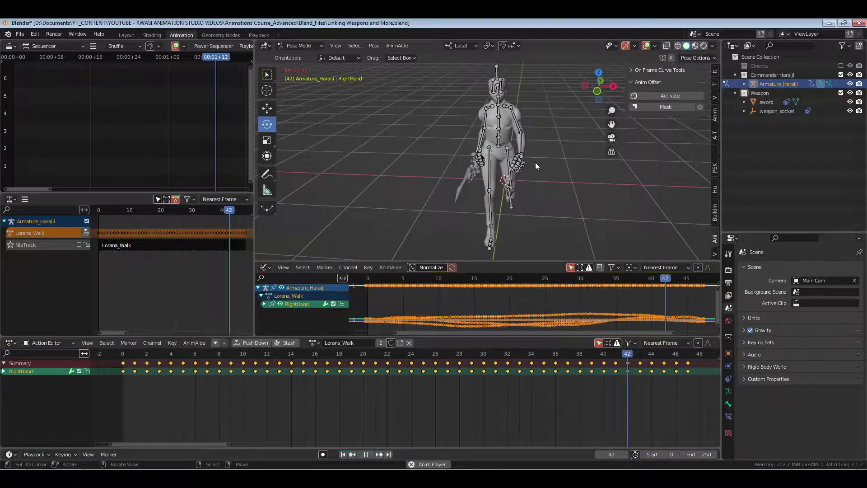
pyautogui.moveTo(153, 396); pyautogui.dragTo(396, 397)
pyautogui.press('Escape')
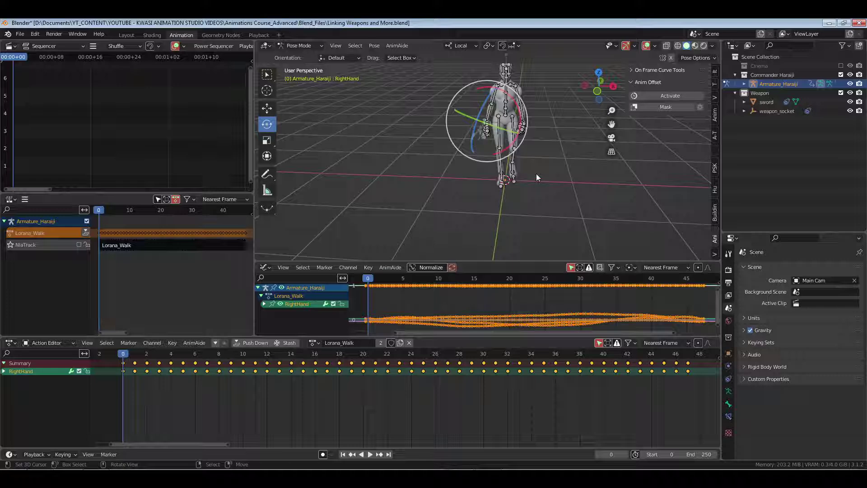
# Hide the armature's bones through the viewport overlays in the Layout workspace and save the file
pyautogui.click(127, 35)
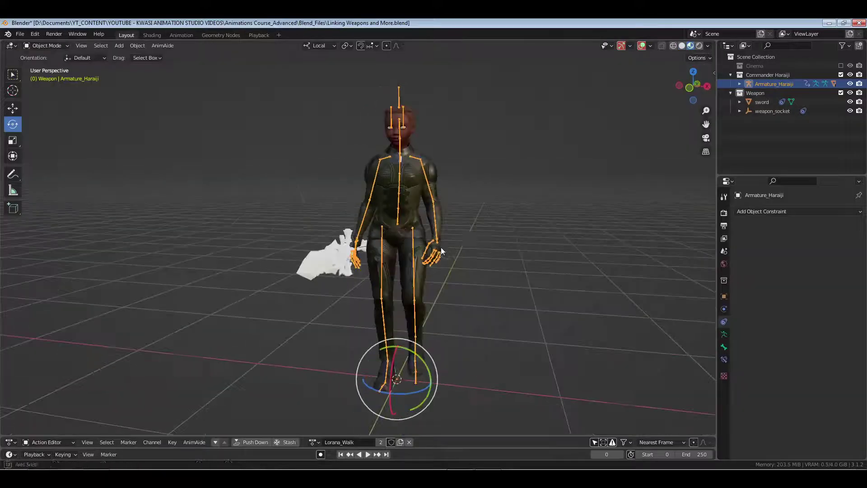
pyautogui.click(651, 46)
pyautogui.click(655, 155)
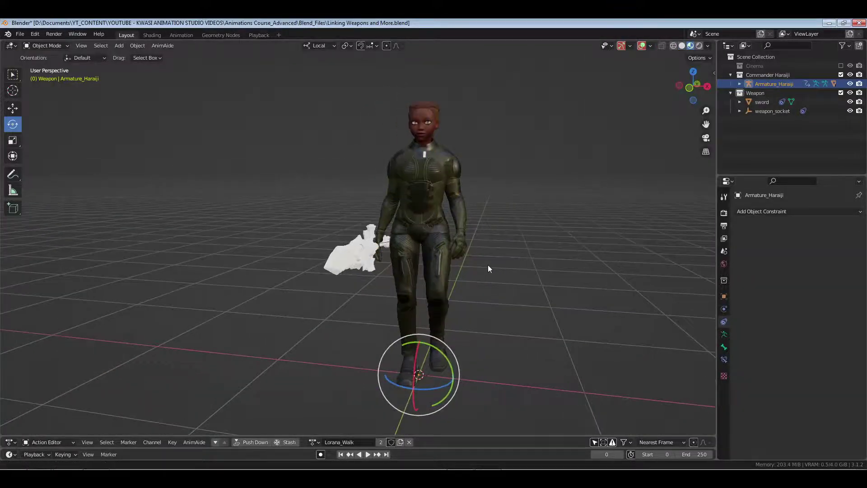
pyautogui.hotkey('ctrl', 's')
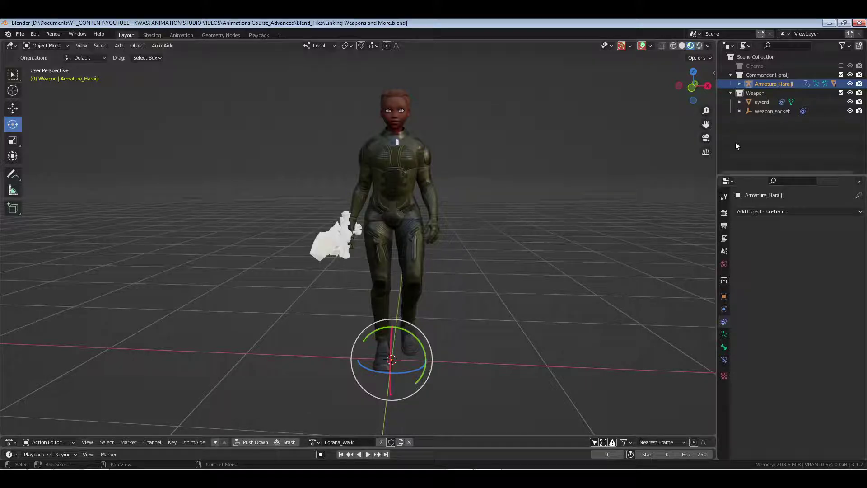
# Select weapon_socket, examine its Child Of constraint and Influence setting, and save the file
pyautogui.click(771, 113)
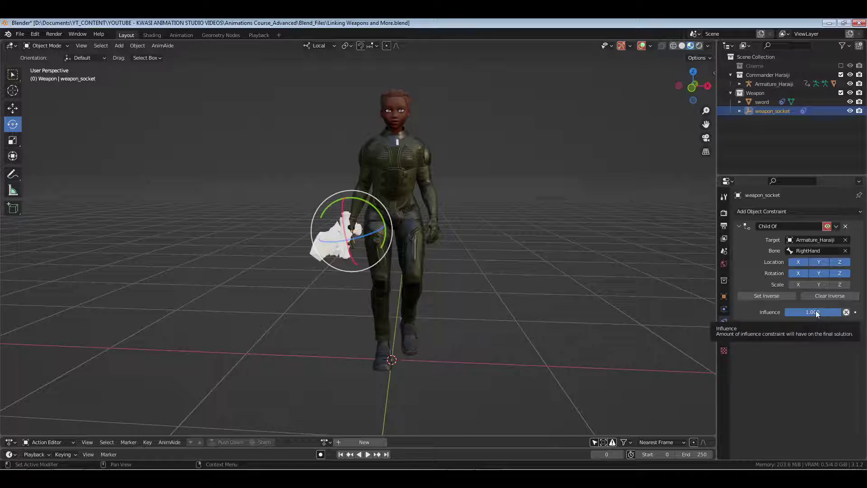
pyautogui.moveTo(271, 289); pyautogui.dragTo(371, 232, button='middle')
pyautogui.moveTo(480, 285); pyautogui.dragTo(449, 310, button='middle')
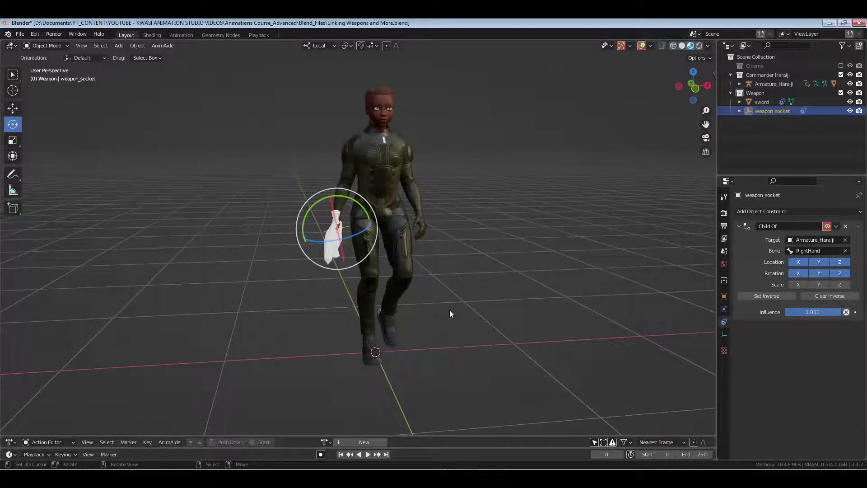
pyautogui.hotkey('ctrl', 's')
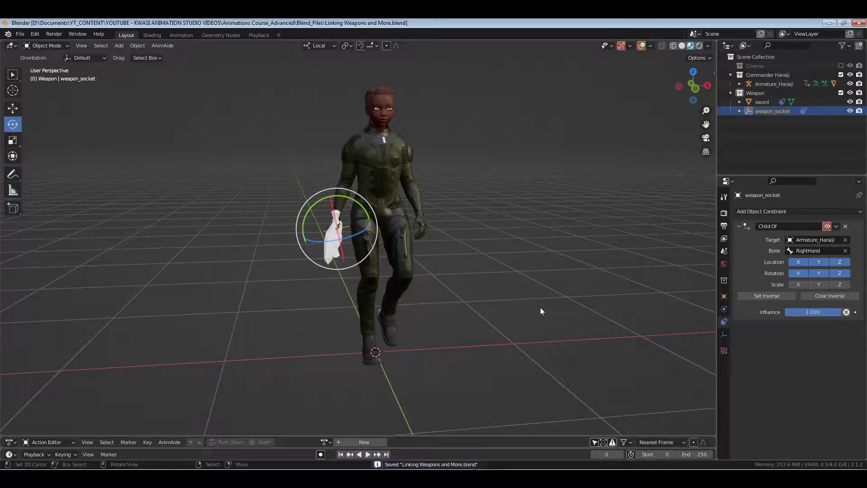
# Deselect weapon_socket with the character and sword viewed from the side, and save the file
pyautogui.moveTo(540, 310); pyautogui.dragTo(467, 274, button='middle')
pyautogui.click(469, 281)
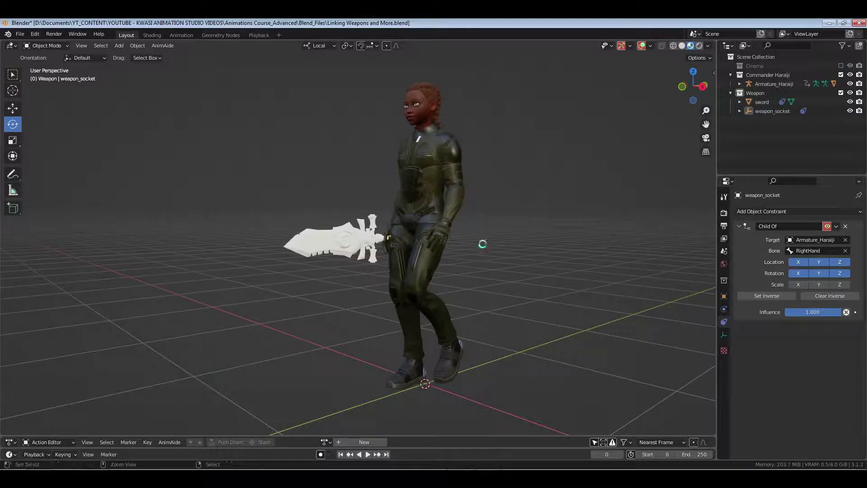
pyautogui.hotkey('ctrl', 's')
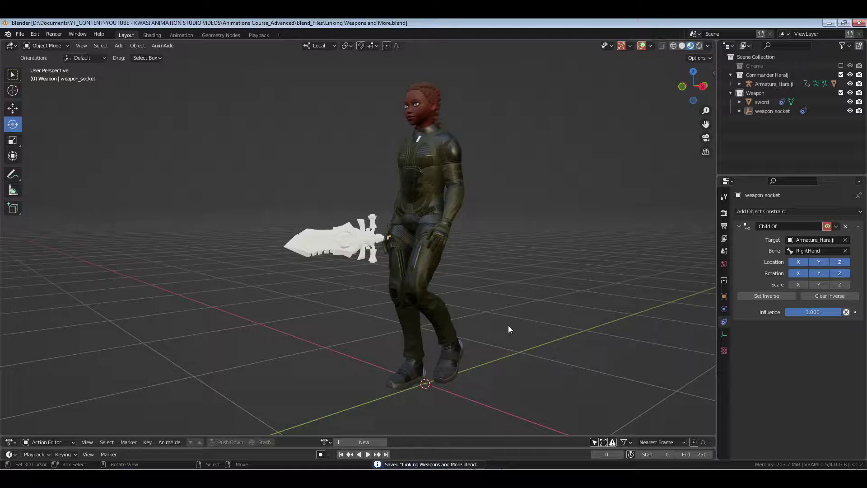